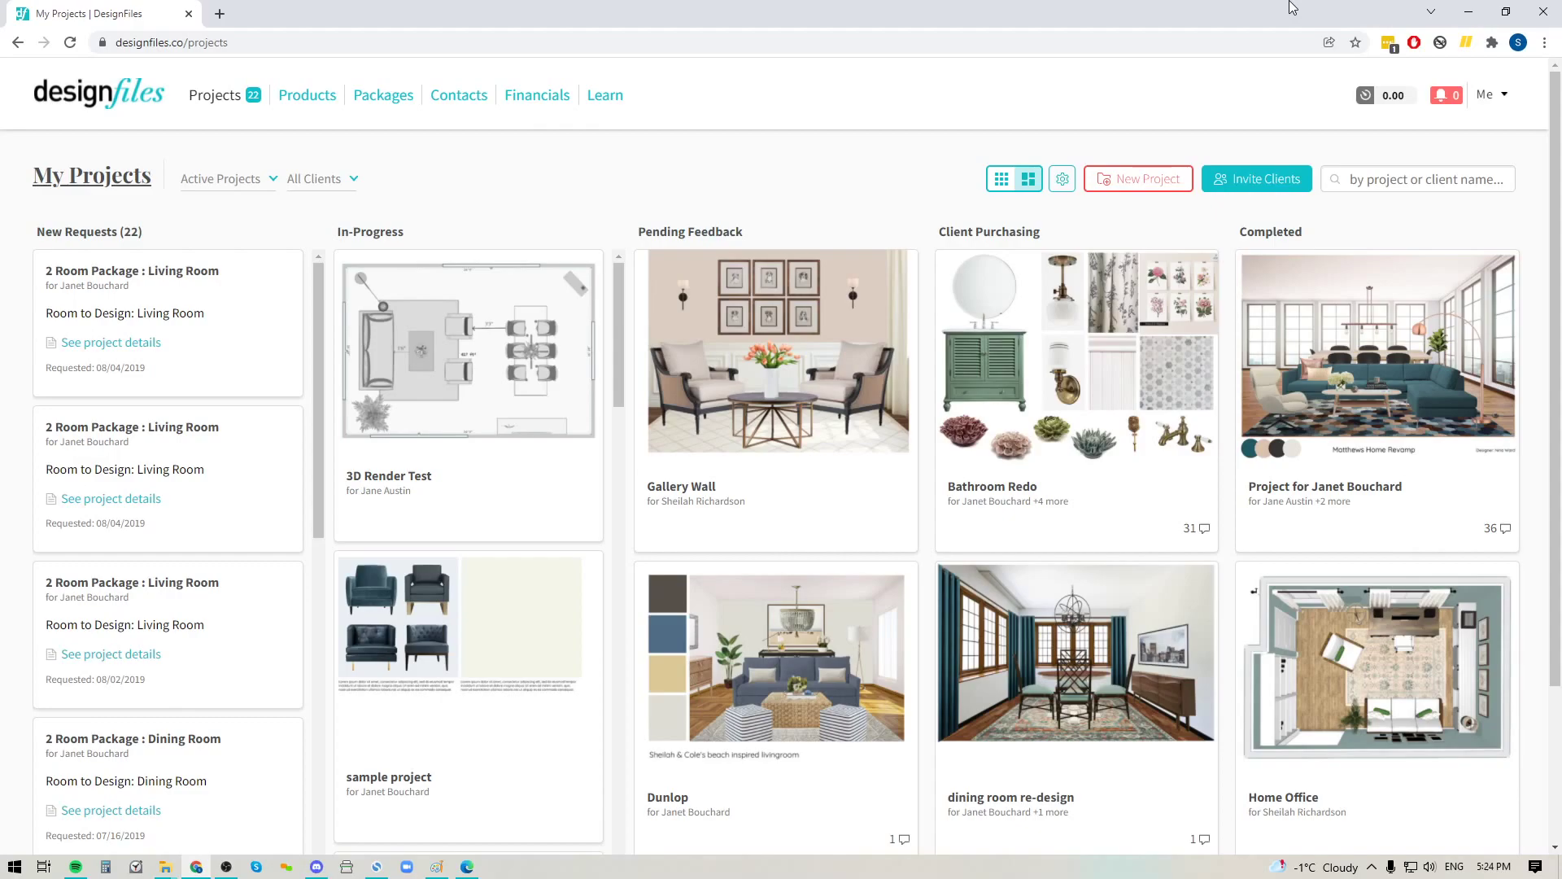
# Go to Settings from the Me menu to reach the Project Questionnaire tab.
pyautogui.click(1504, 99)
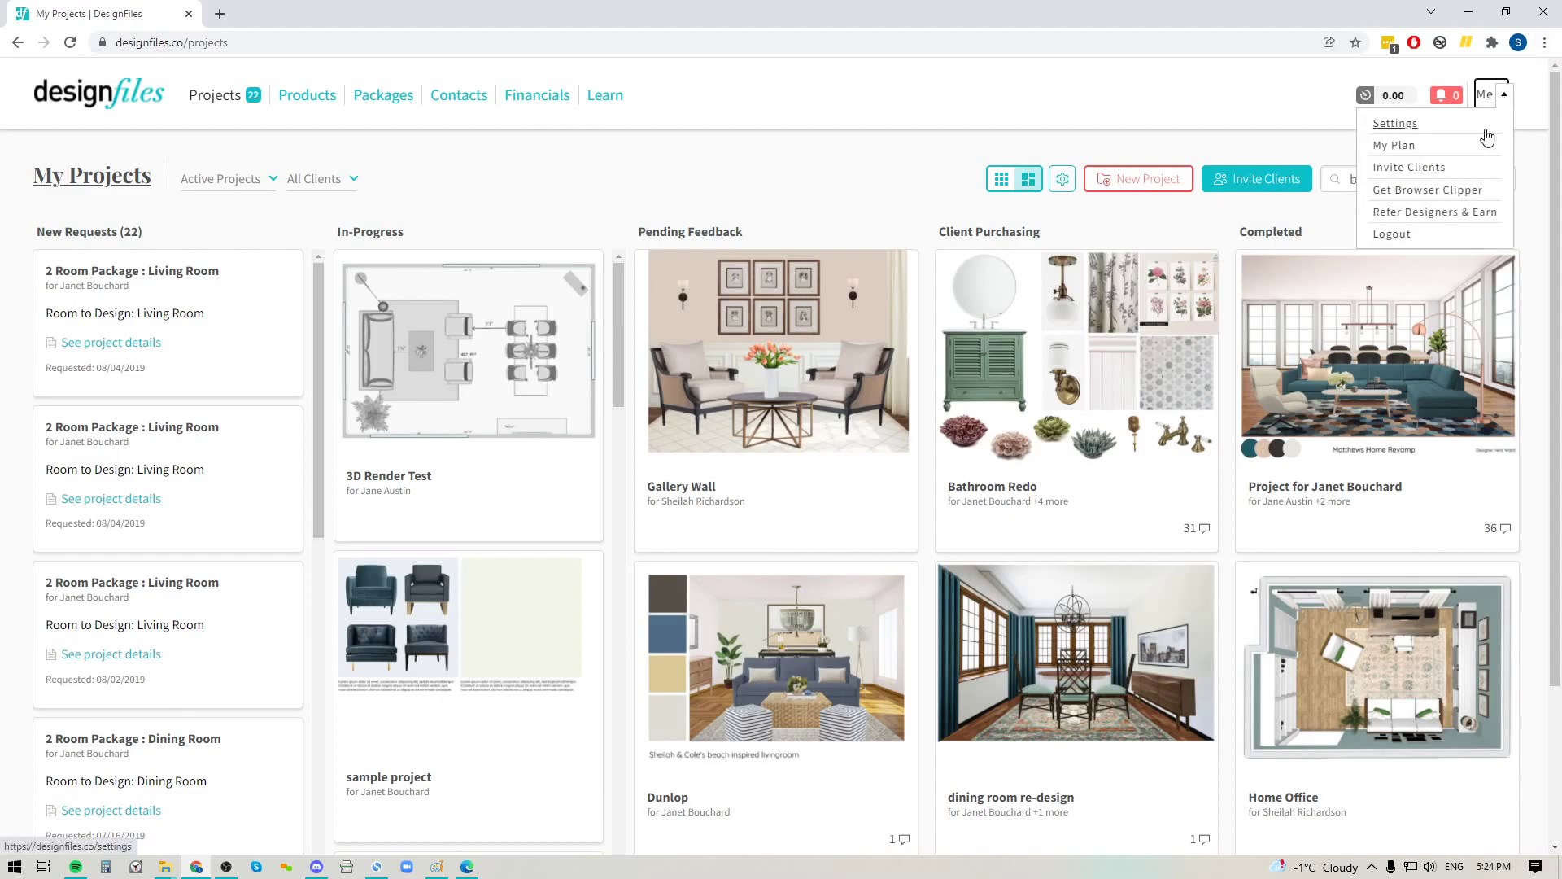
pyautogui.click(1395, 122)
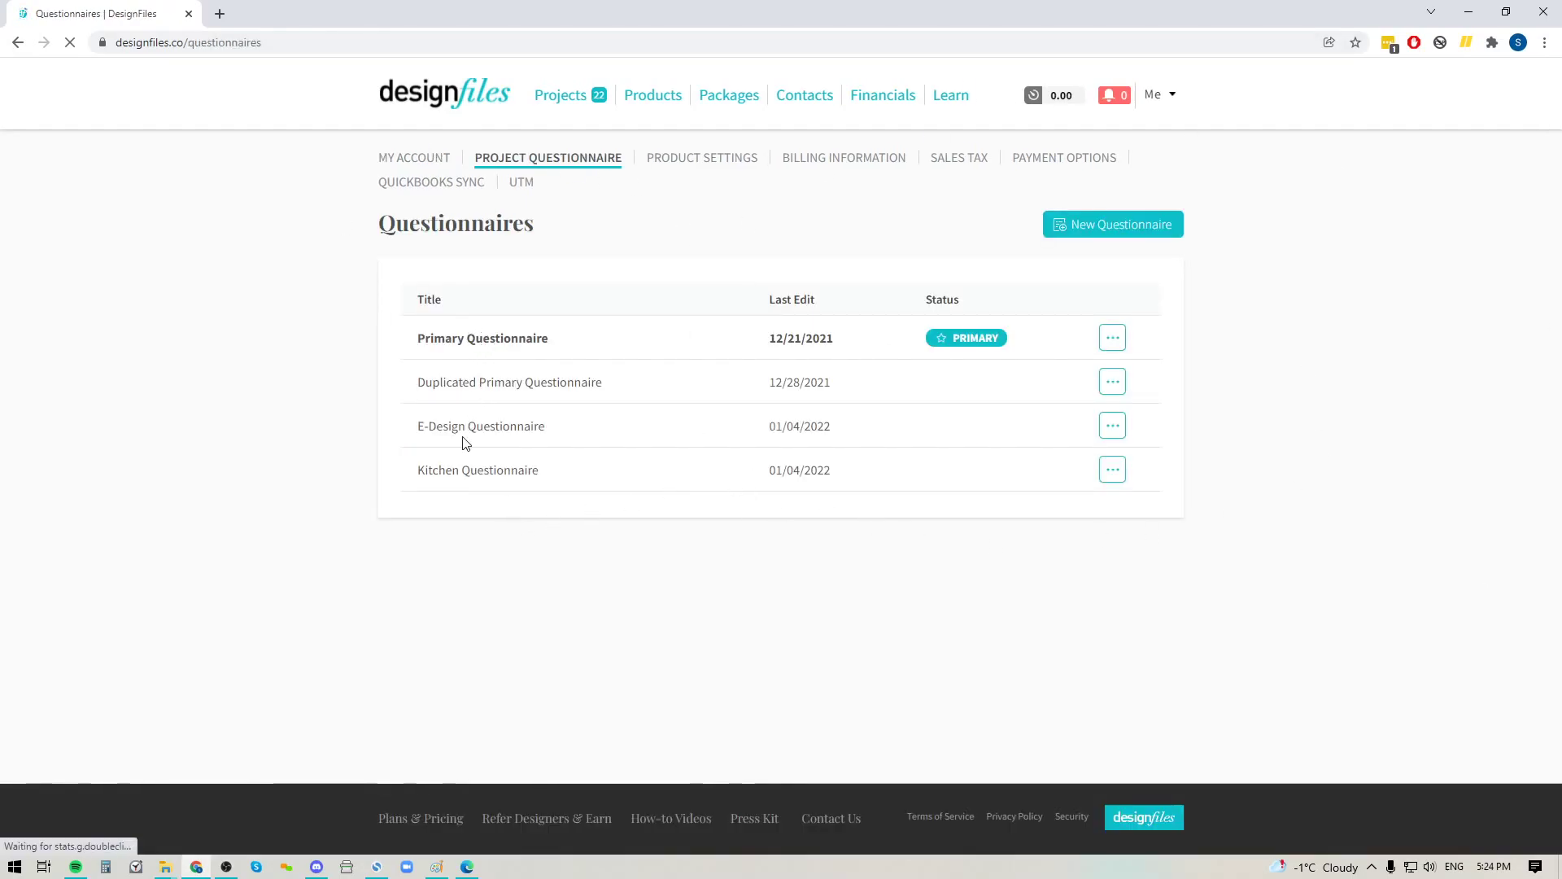
# Create a new questionnaire, inspect the furniture question's options, and expand the Welcome Message.
pyautogui.click(1104, 232)
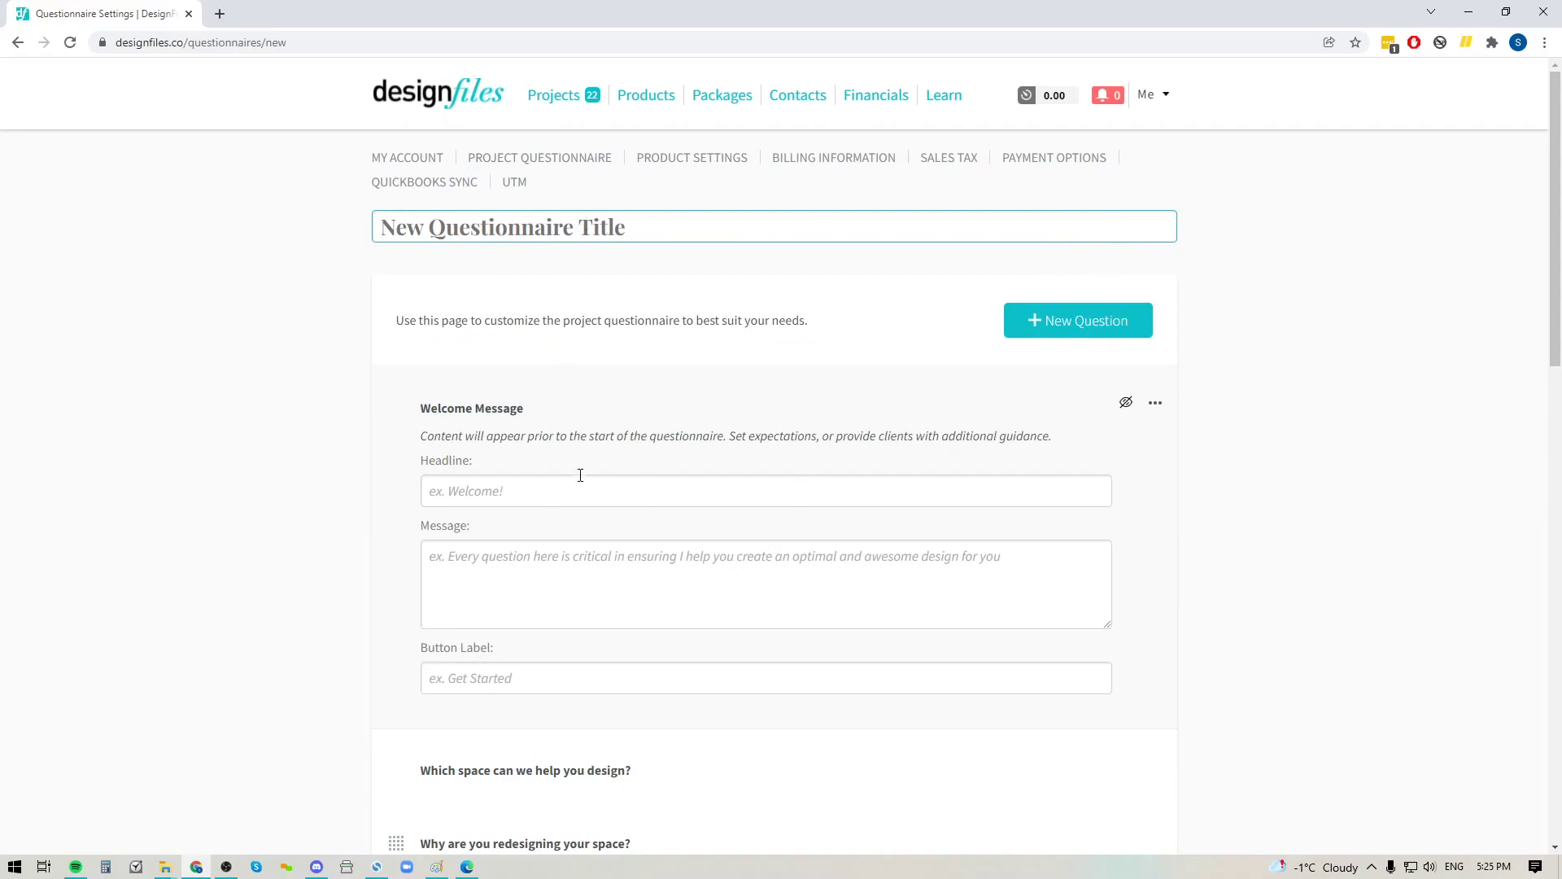
pyautogui.scroll(-2, 613, 428)
pyautogui.scroll(-1, 614, 427)
pyautogui.scroll(-1, 611, 422)
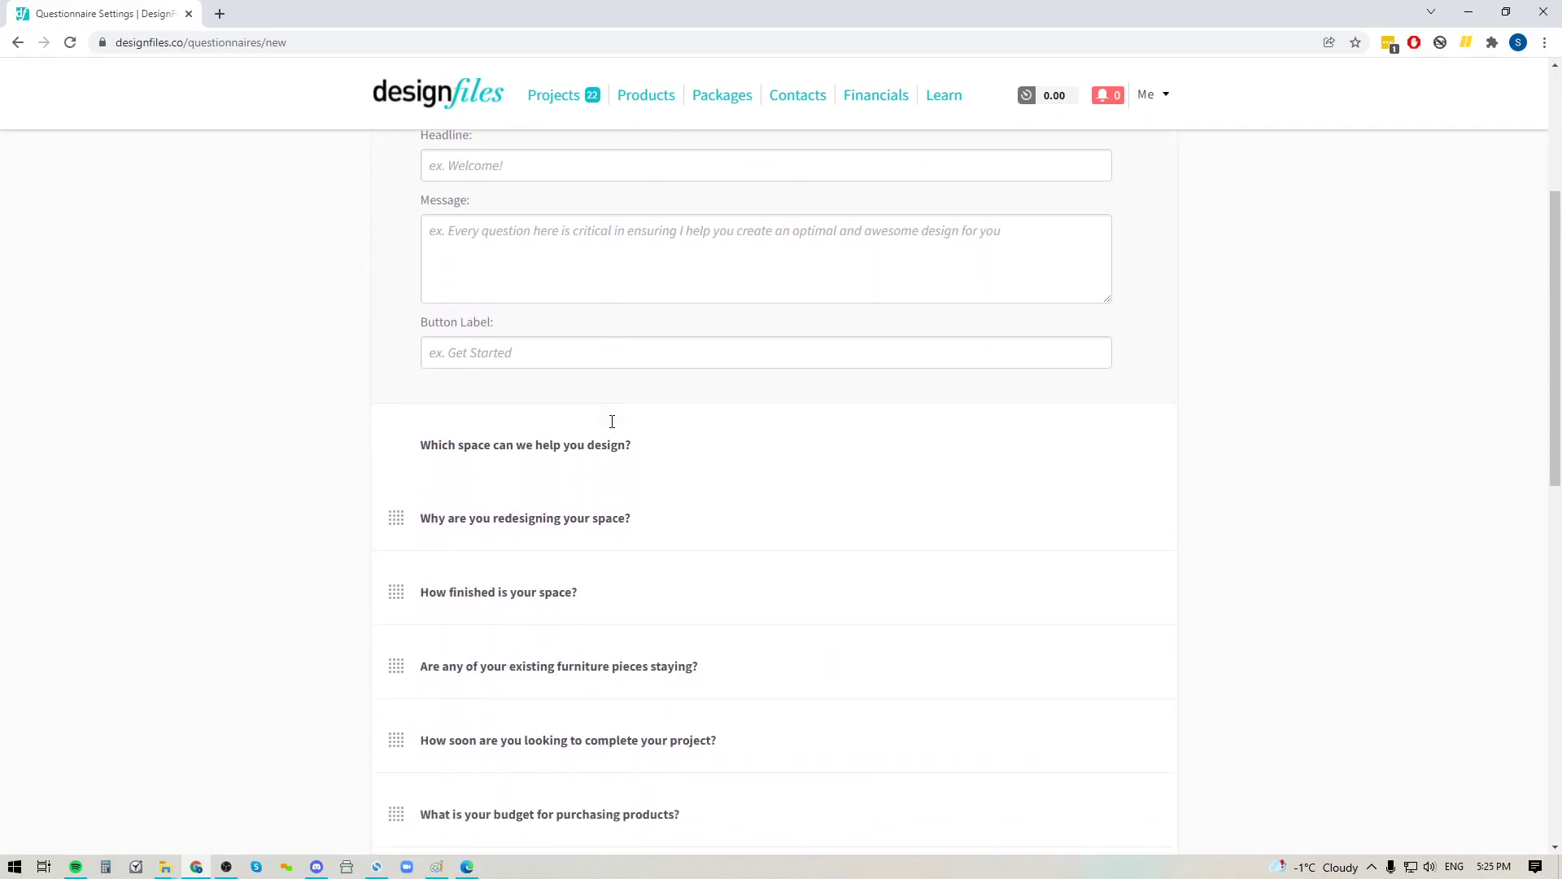
pyautogui.scroll(-2, 614, 427)
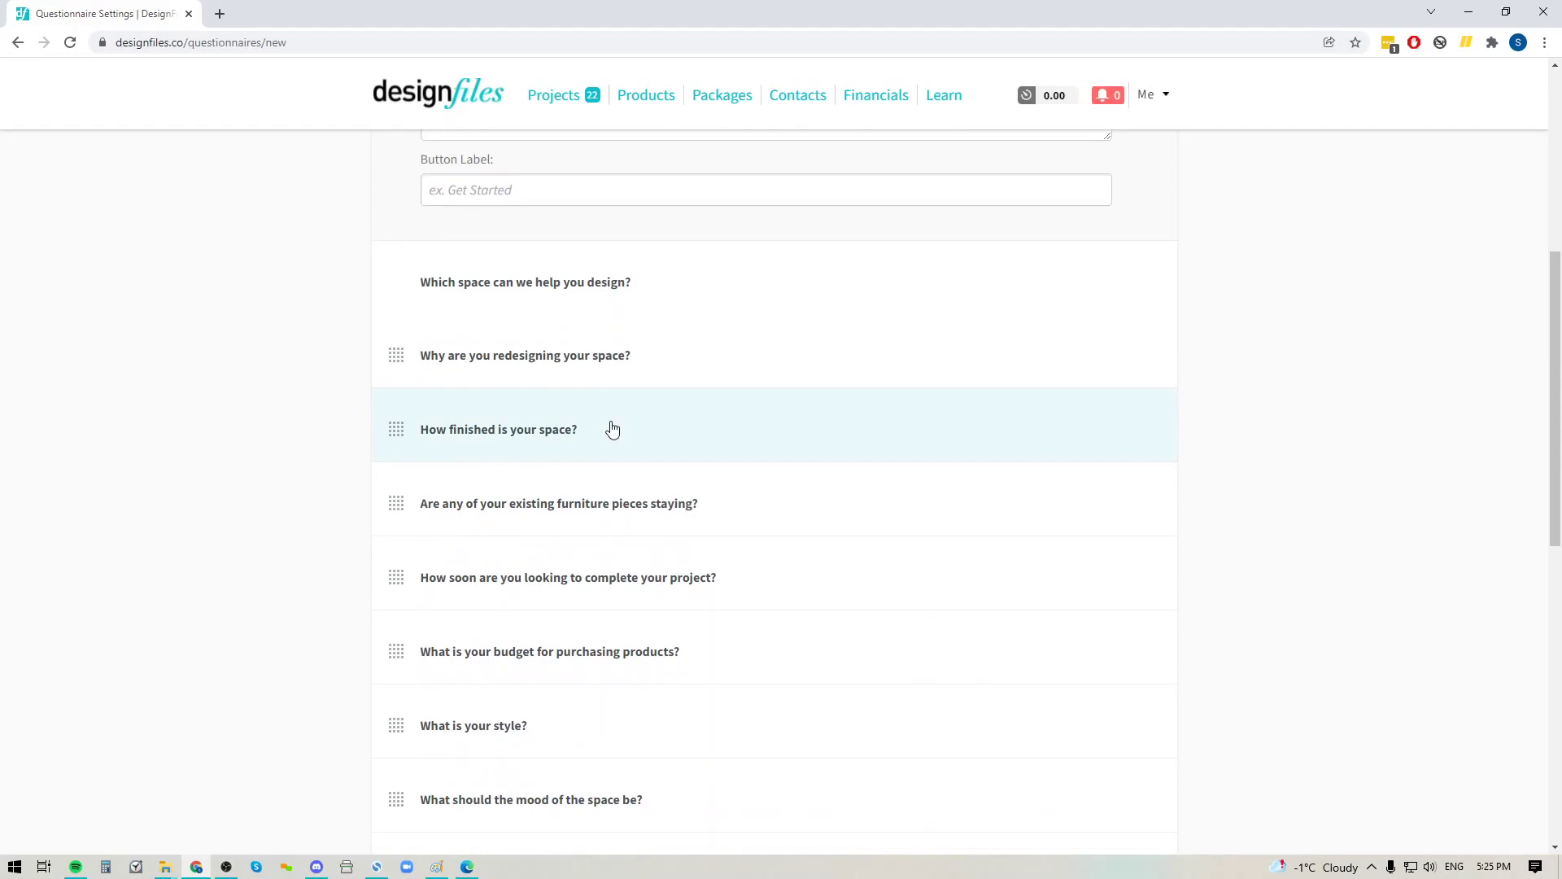
pyautogui.click(675, 514)
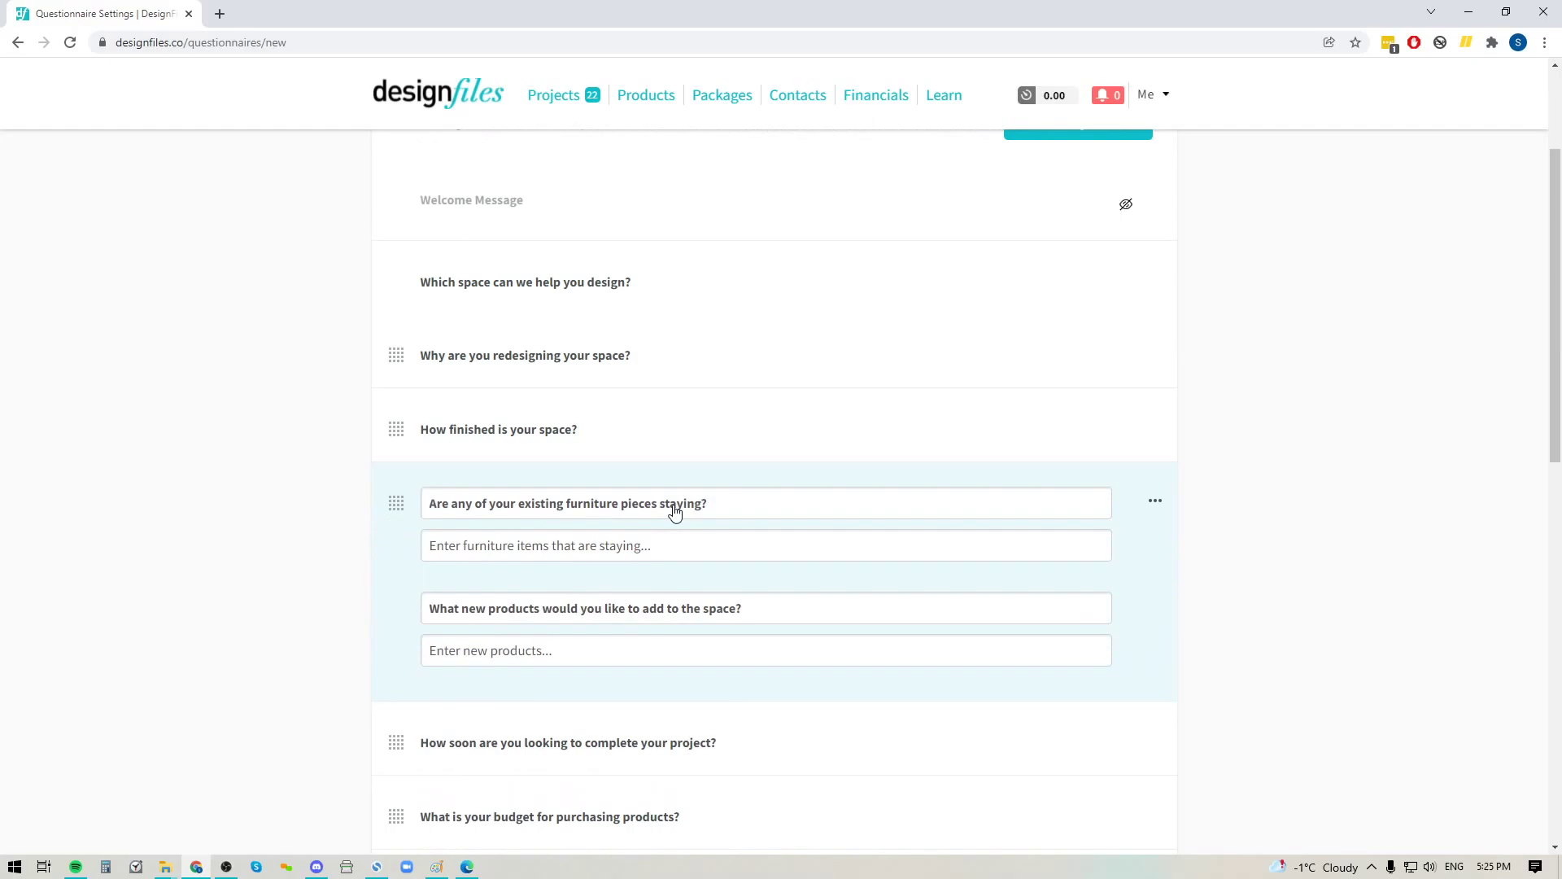
pyautogui.click(1155, 506)
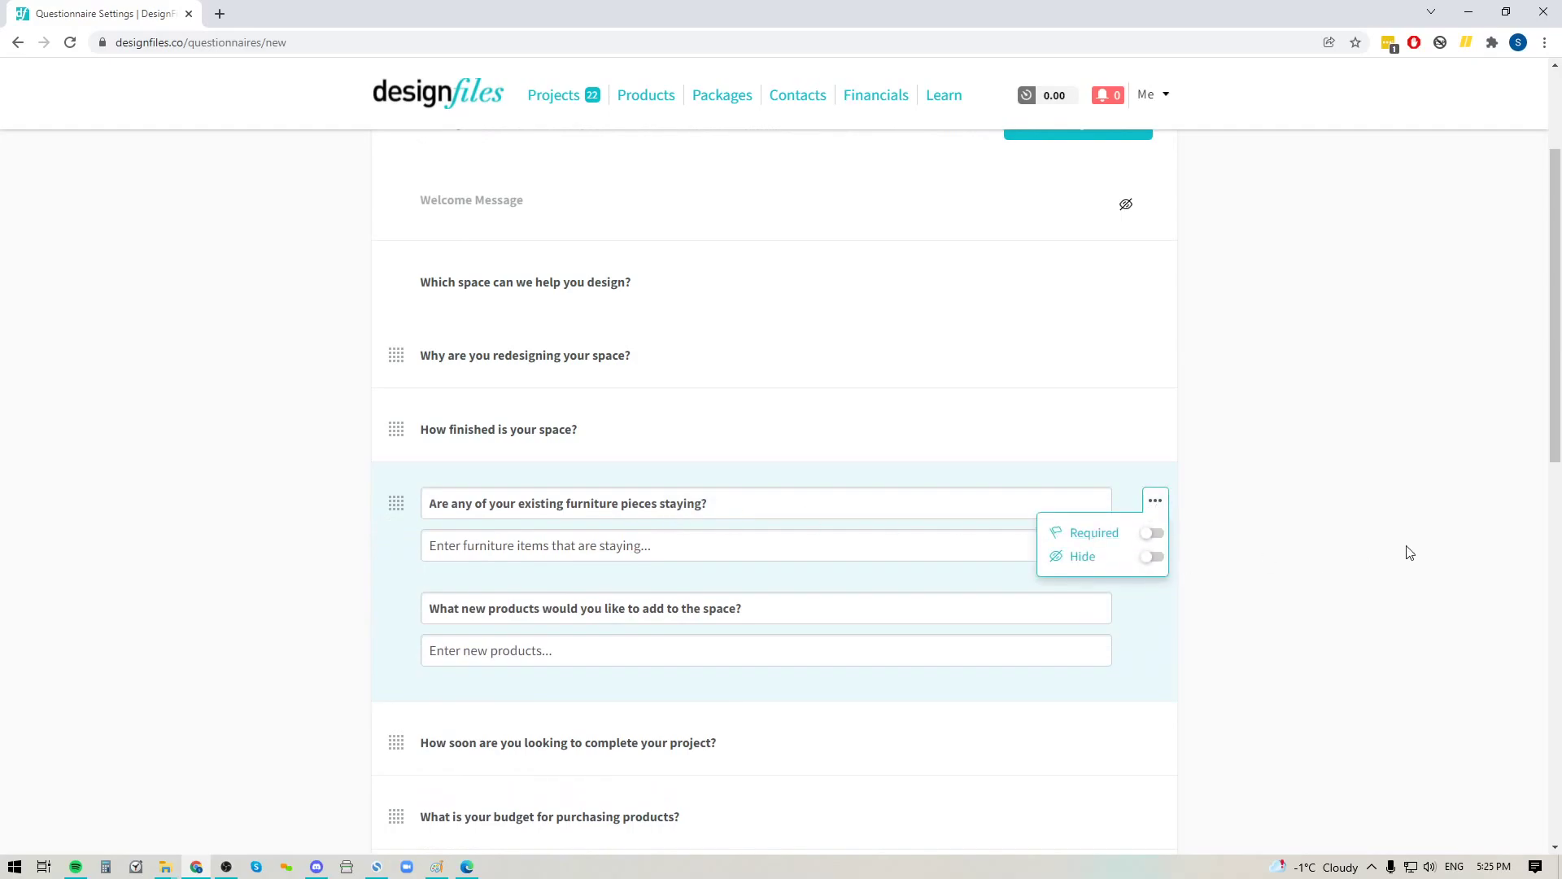
pyautogui.click(1155, 501)
pyautogui.scroll(2, 1165, 492)
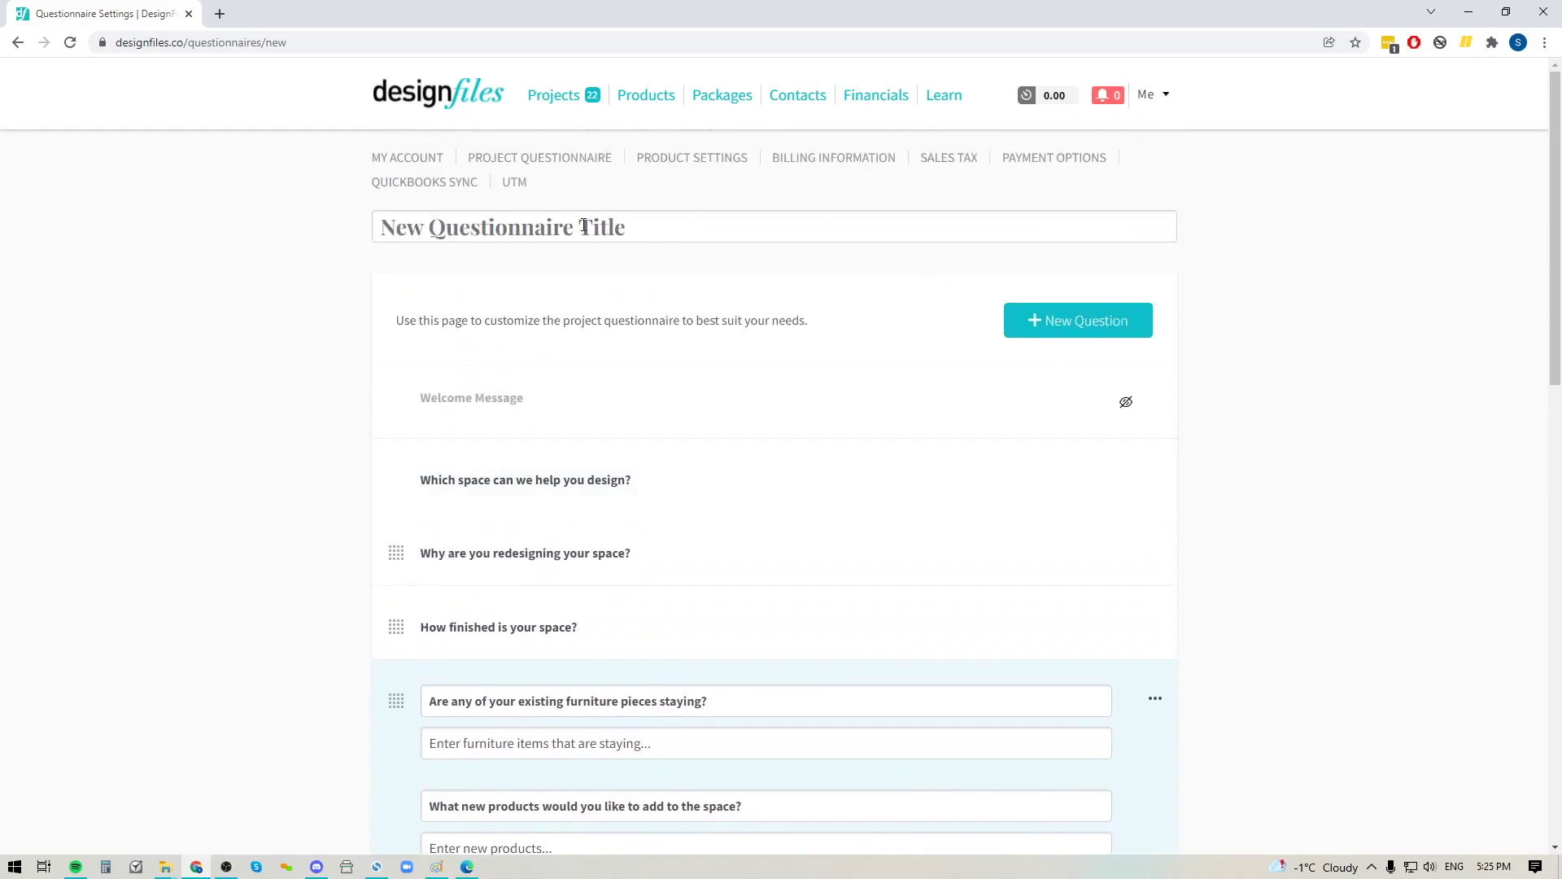
pyautogui.click(592, 394)
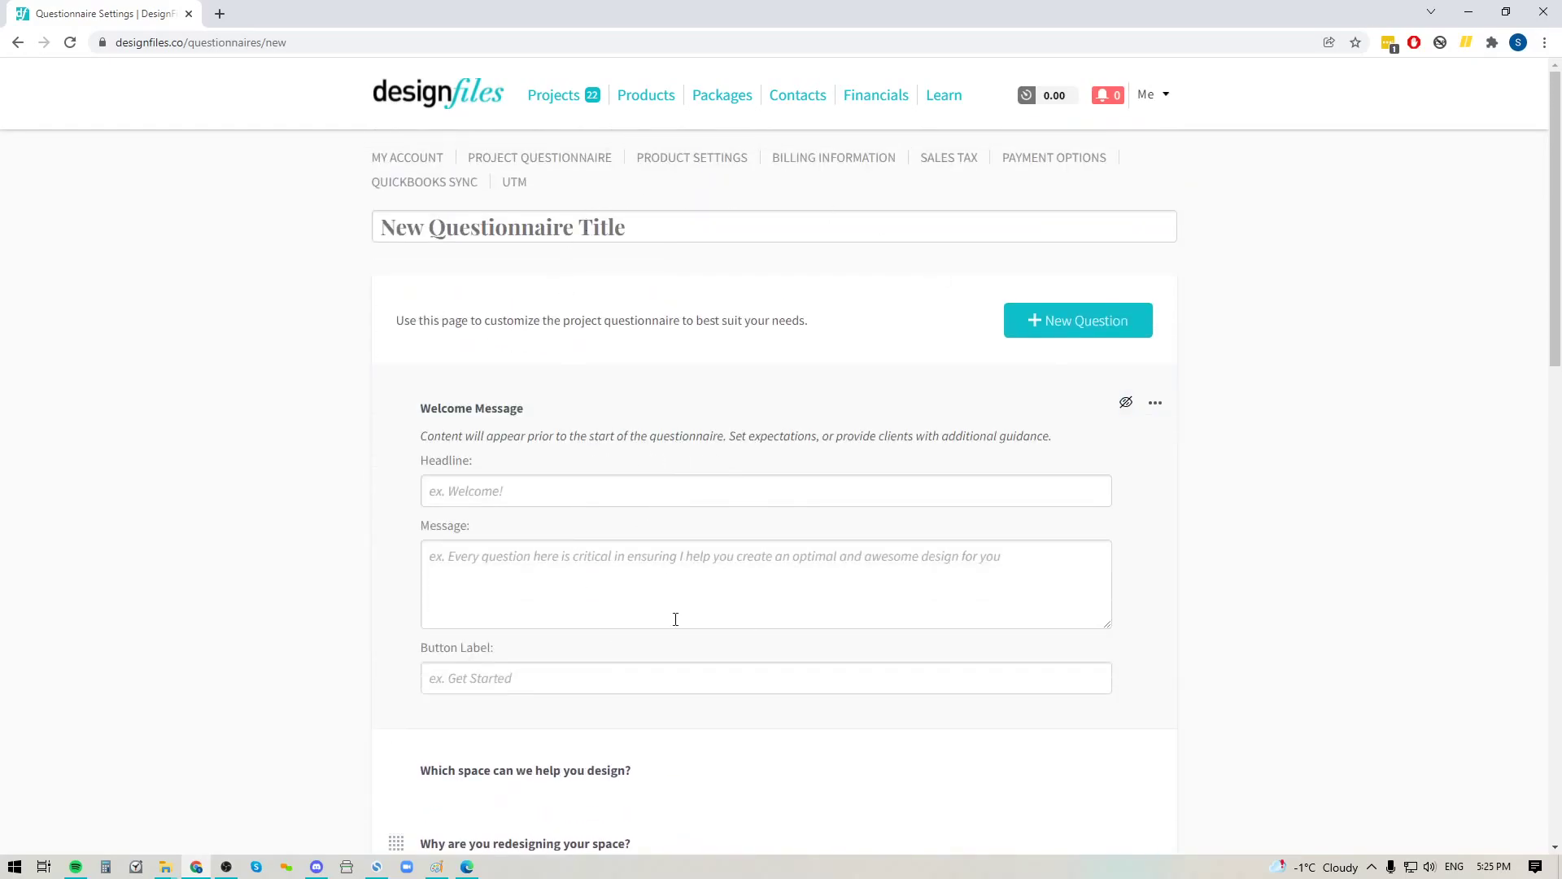
pyautogui.scroll(-3, 1342, 634)
pyautogui.scroll(-3, 1282, 558)
pyautogui.scroll(-3, 1186, 520)
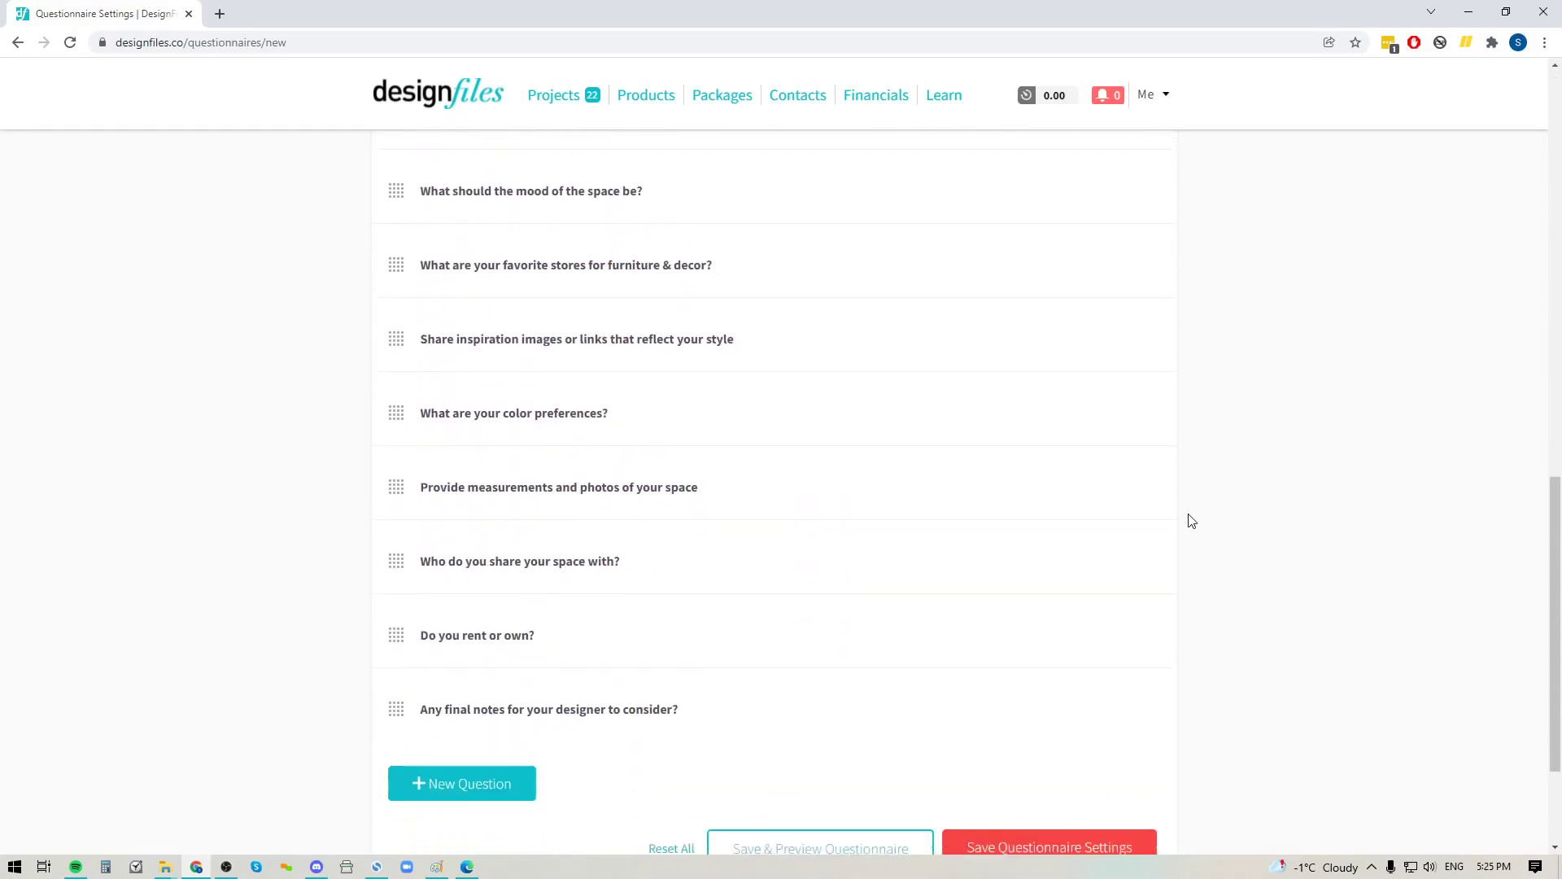
pyautogui.scroll(-1, 1191, 521)
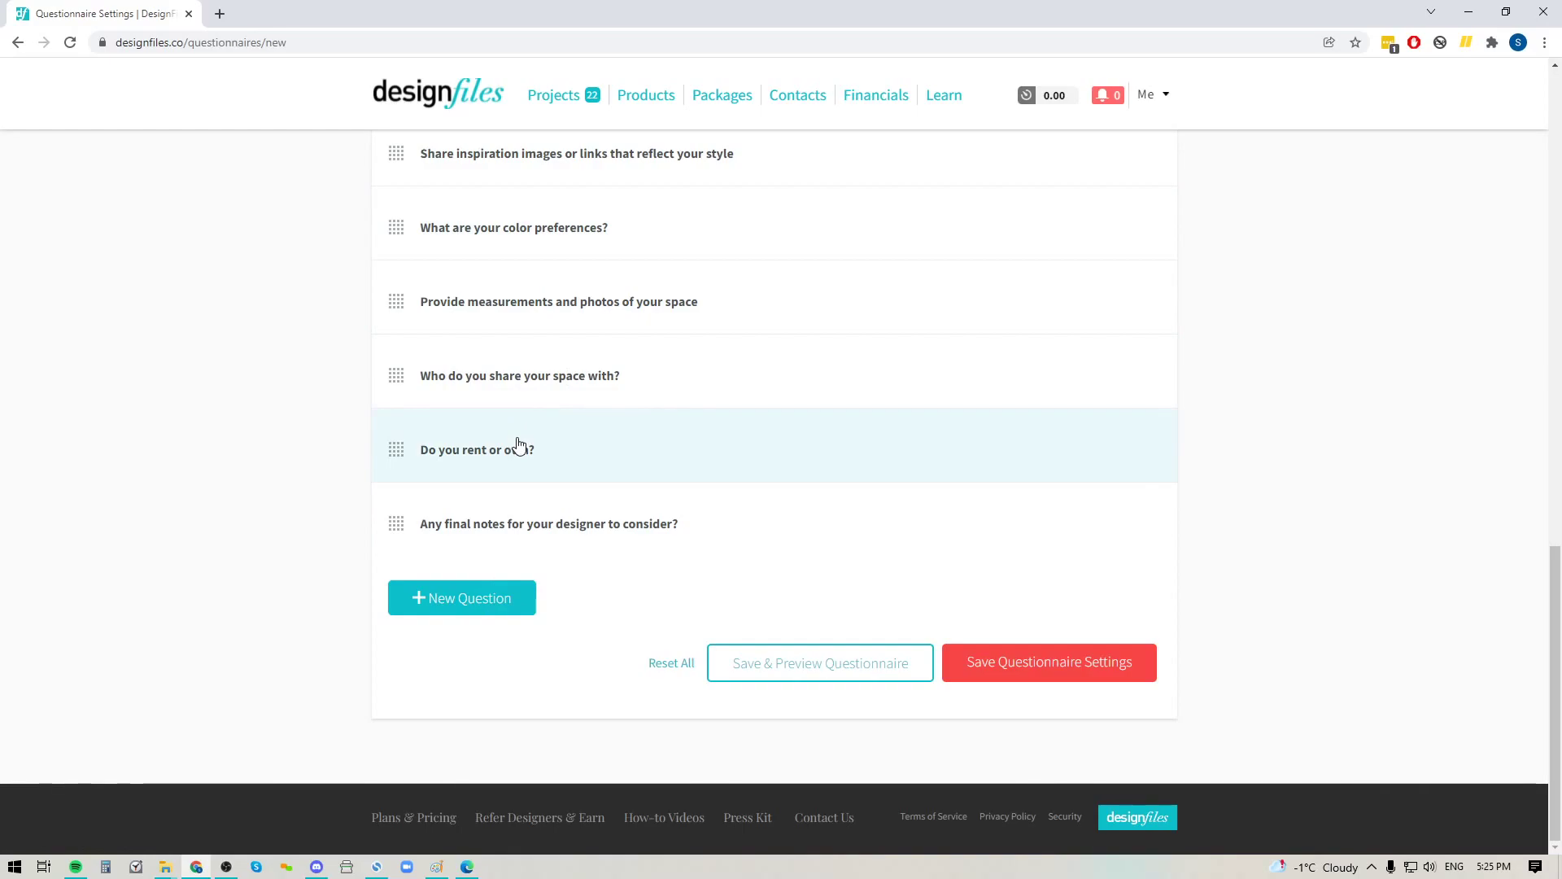
# Add a blank question, review its response formats, and reposition 'Do you rent or own?'.
pyautogui.click(467, 601)
pyautogui.scroll(-1, 639, 636)
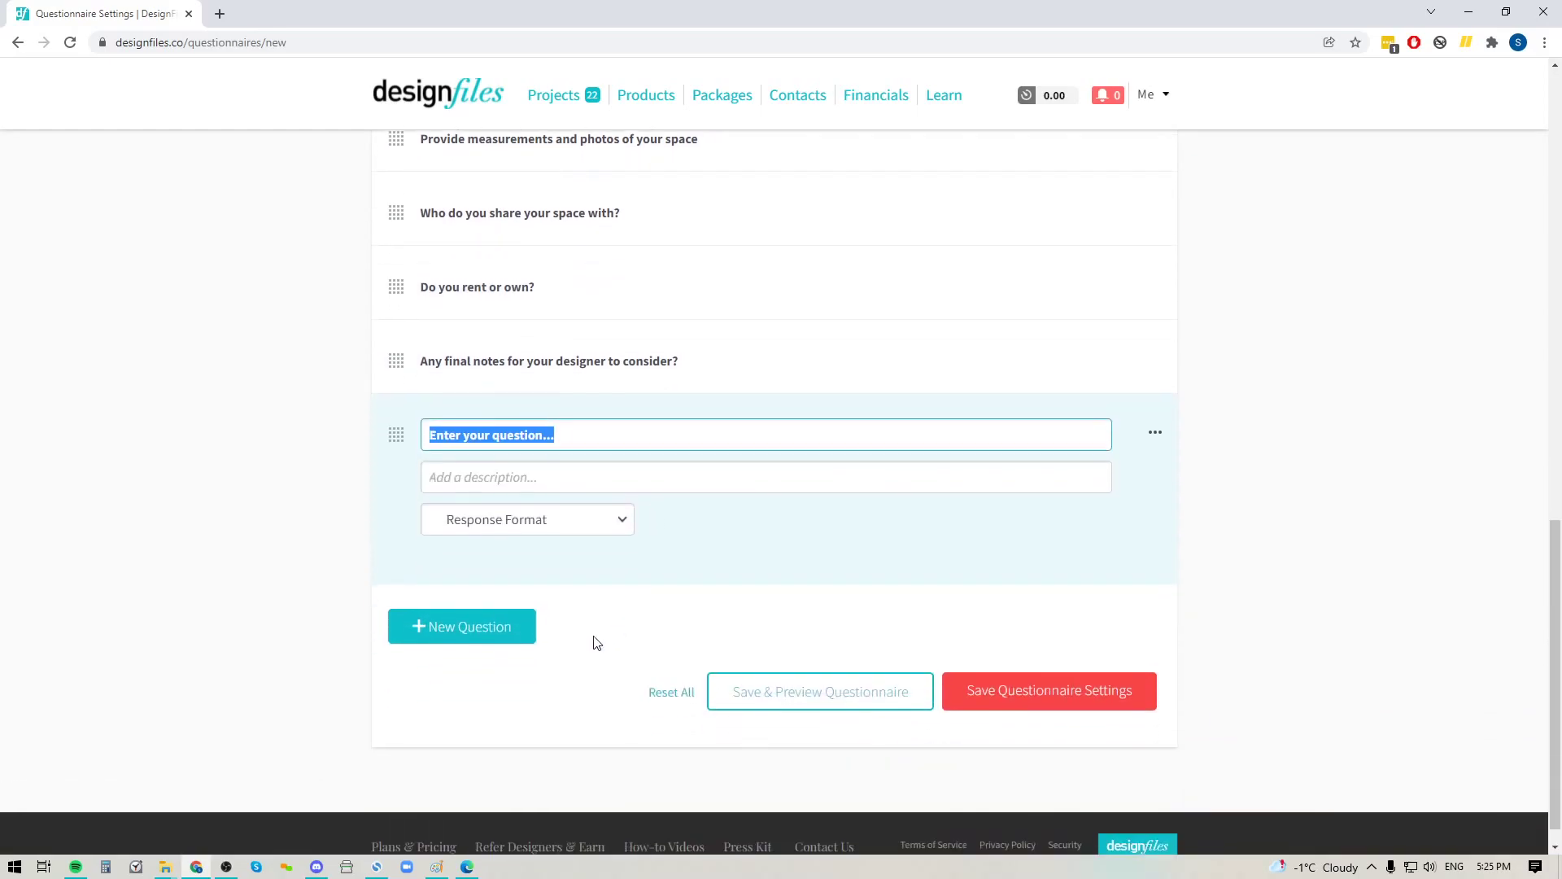
pyautogui.click(564, 524)
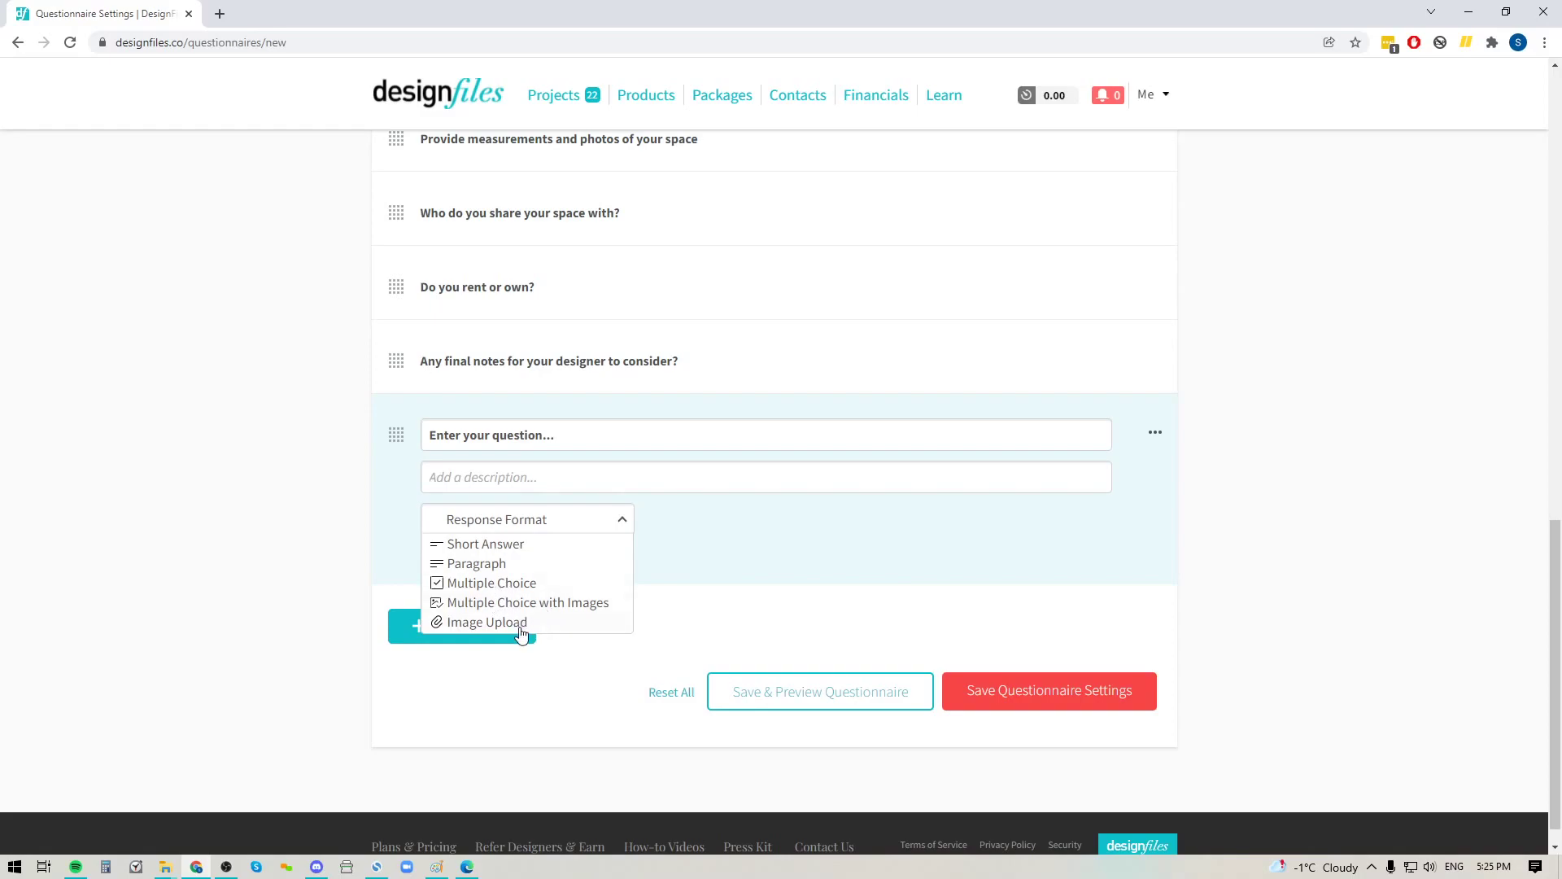
pyautogui.click(518, 693)
pyautogui.scroll(2, 702, 624)
pyautogui.moveTo(392, 533); pyautogui.dragTo(397, 411)
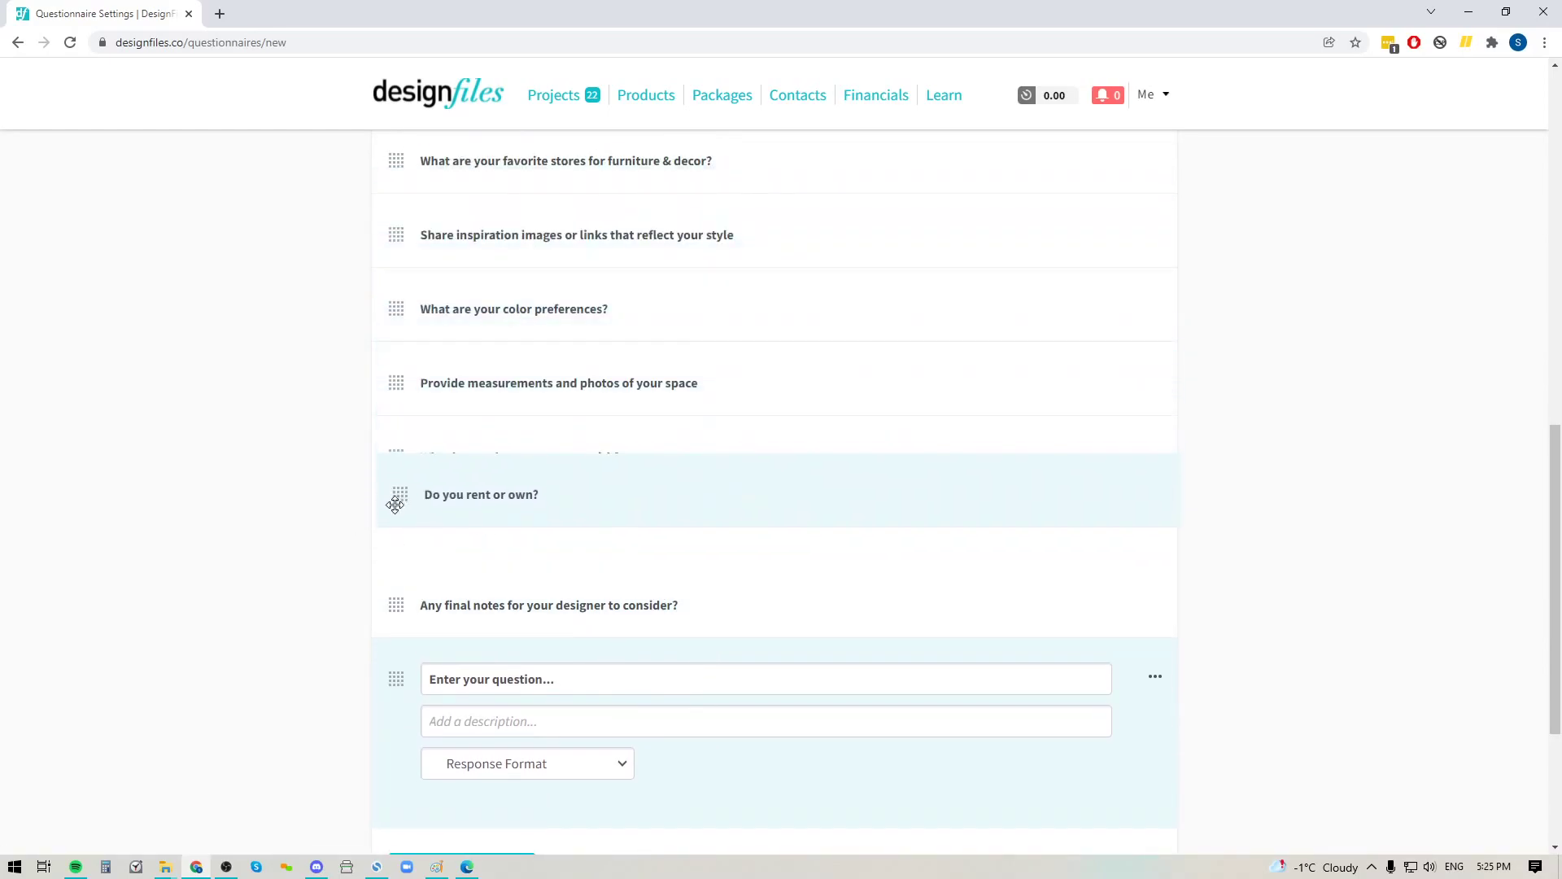
pyautogui.moveTo(395, 411)
pyautogui.mouseDown()
pyautogui.moveTo(382, 289)
pyautogui.moveTo(395, 525)
pyautogui.mouseUp()
pyautogui.scroll(-2, 1432, 473)
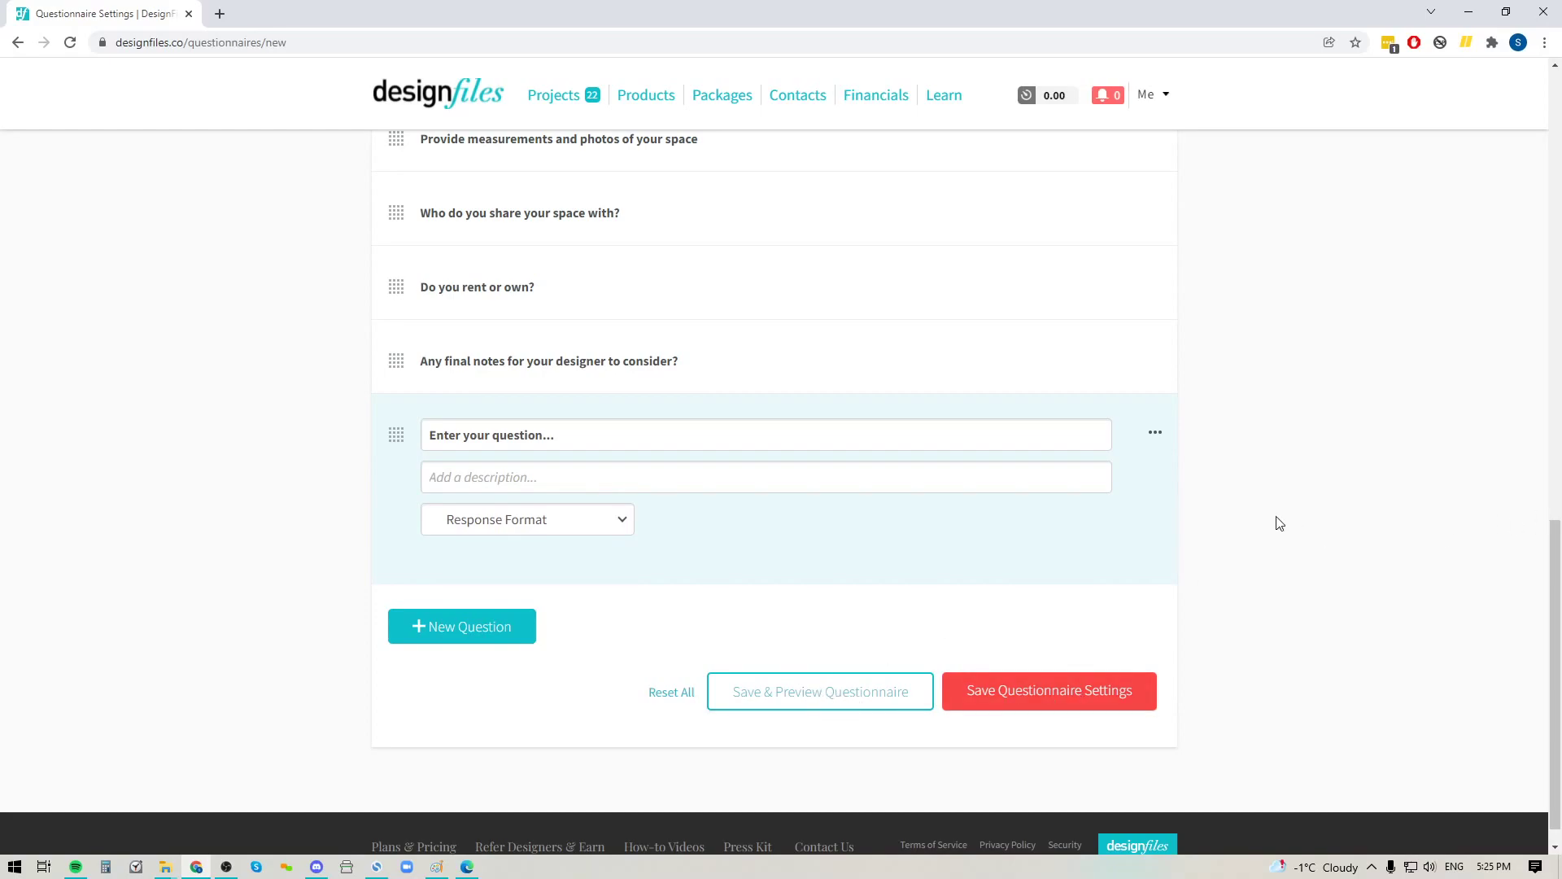
pyautogui.scroll(1, 1288, 522)
pyautogui.scroll(5, 1287, 524)
pyautogui.scroll(1, 1286, 520)
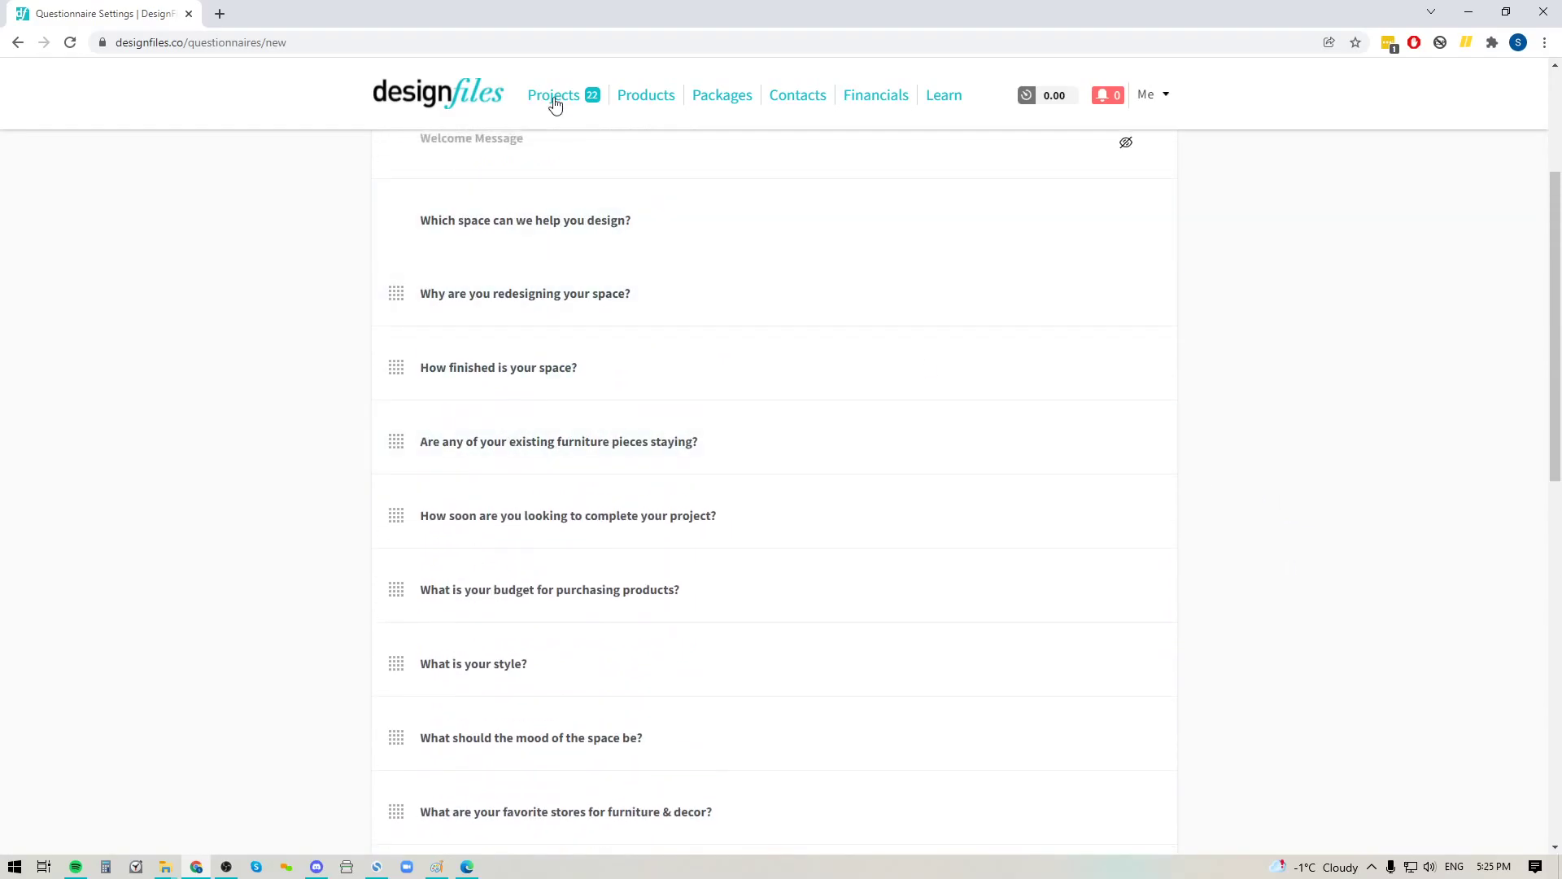
# Create the project 'sample project' using the Kitchen Questionnaire.
pyautogui.click(550, 101)
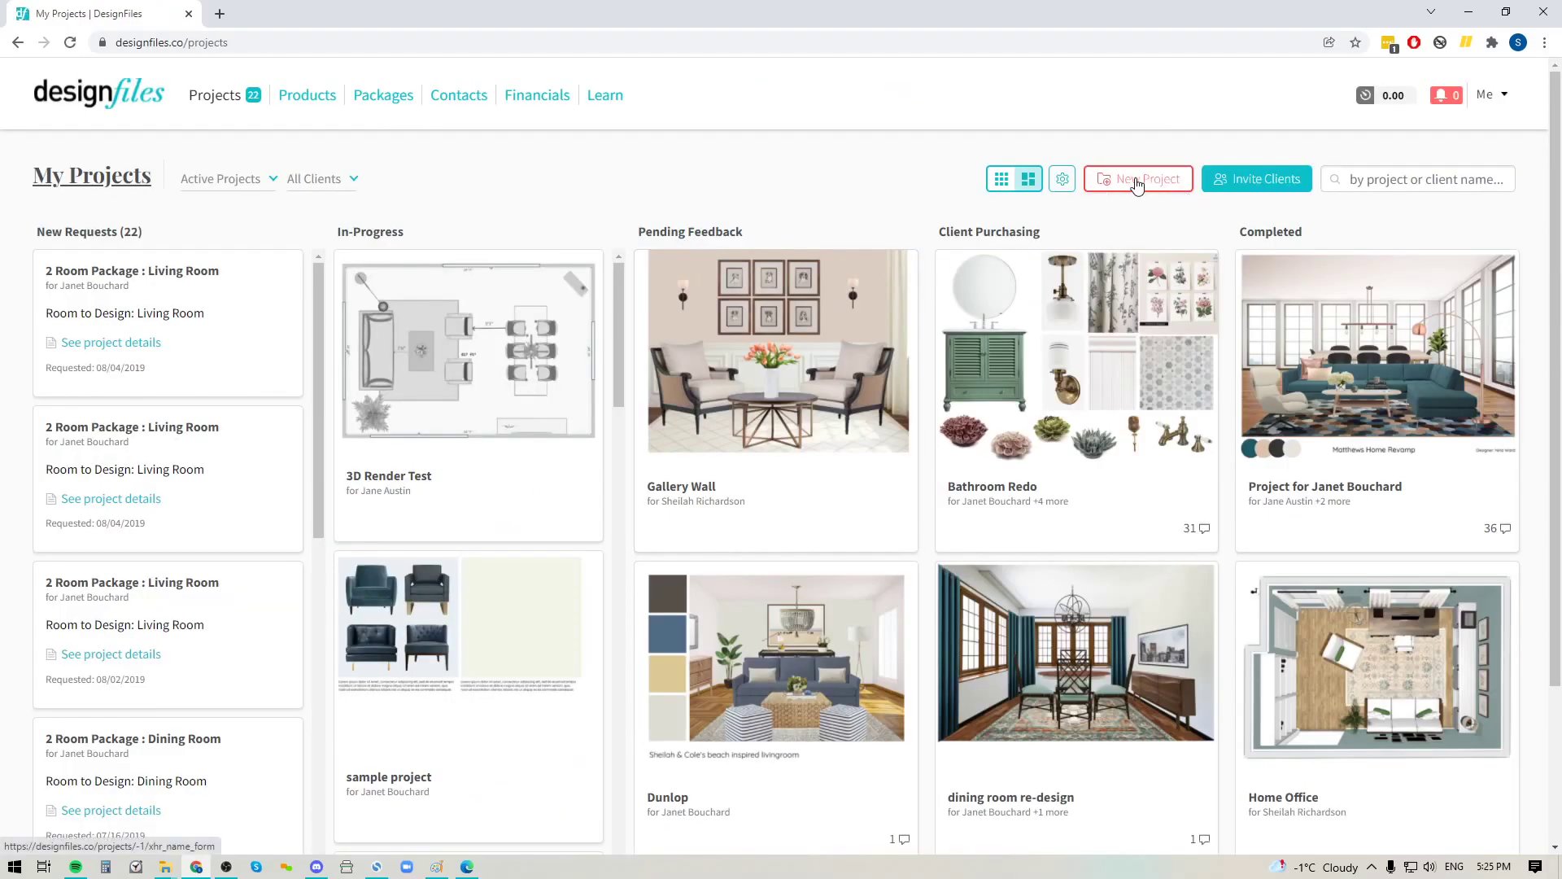
pyautogui.click(1138, 184)
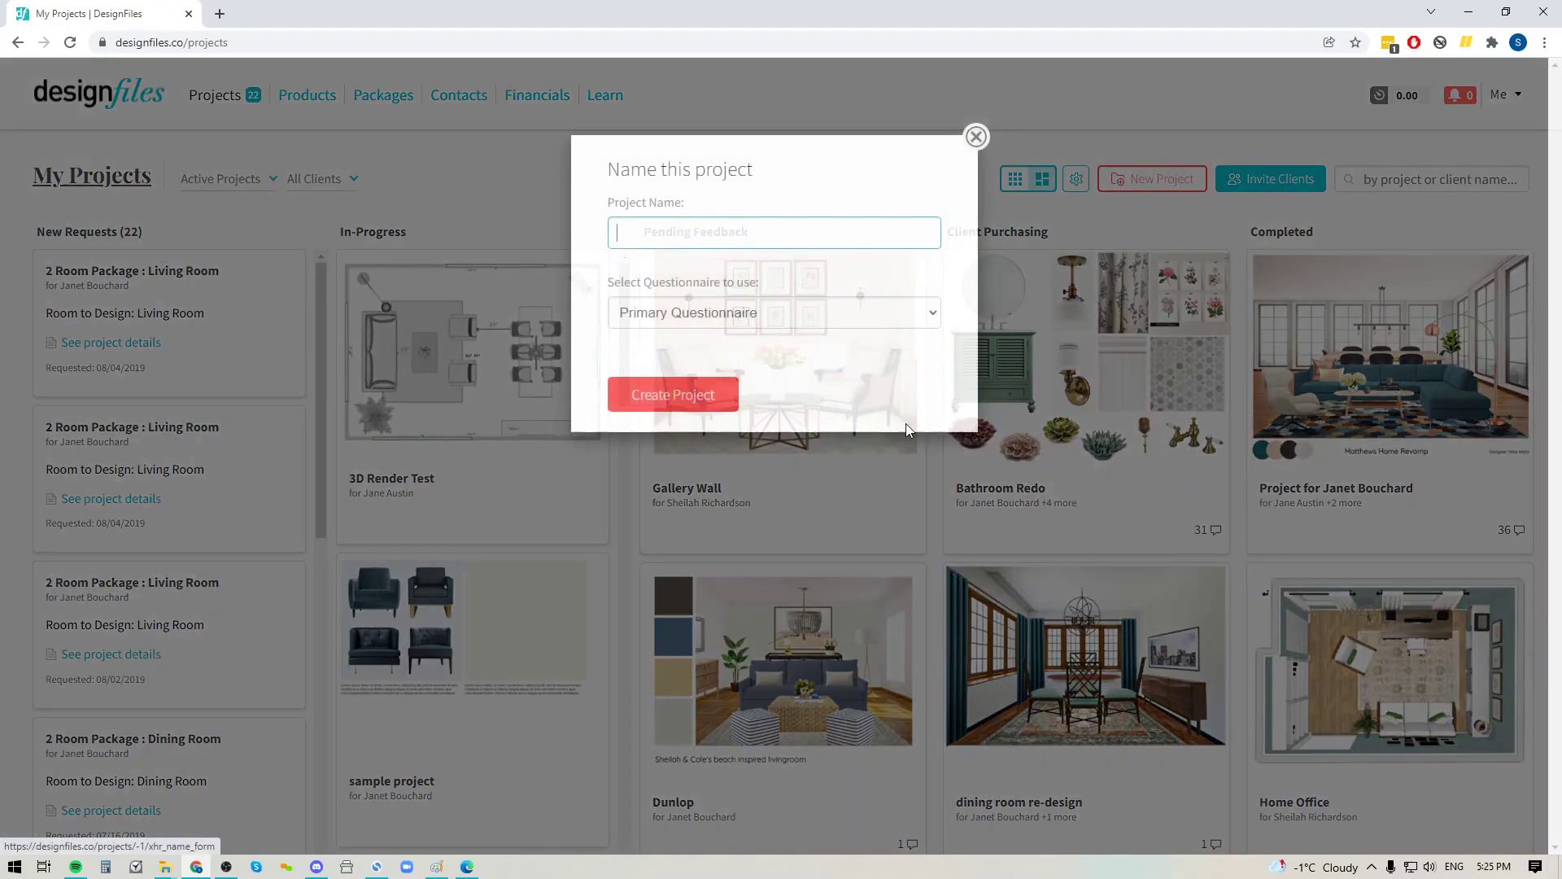
pyautogui.click(716, 231)
pyautogui.click(630, 275)
pyautogui.write('sample project')
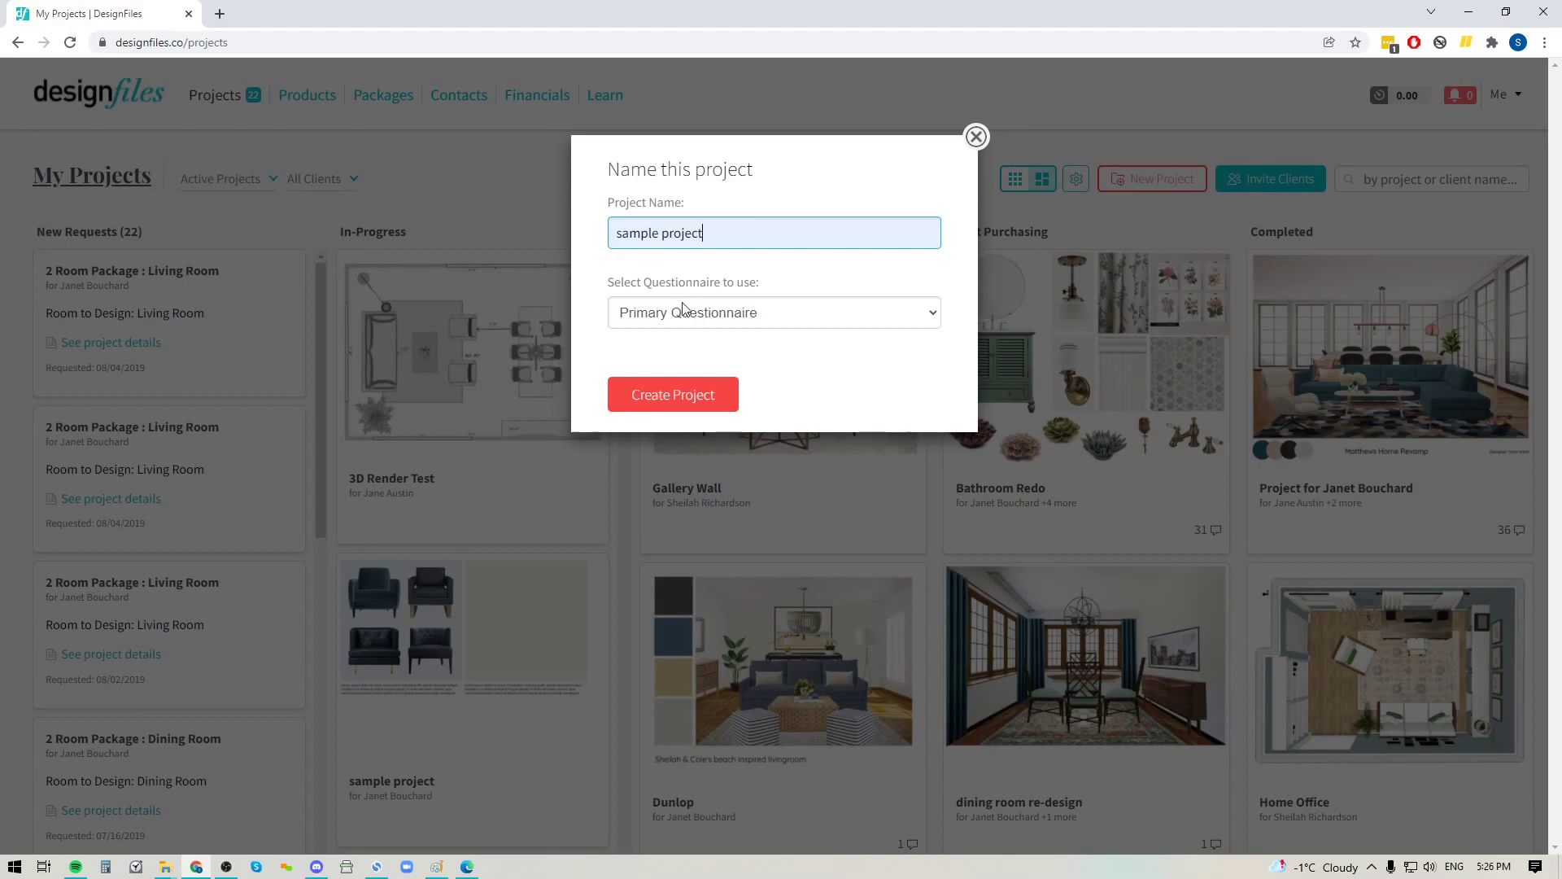
pyautogui.click(688, 311)
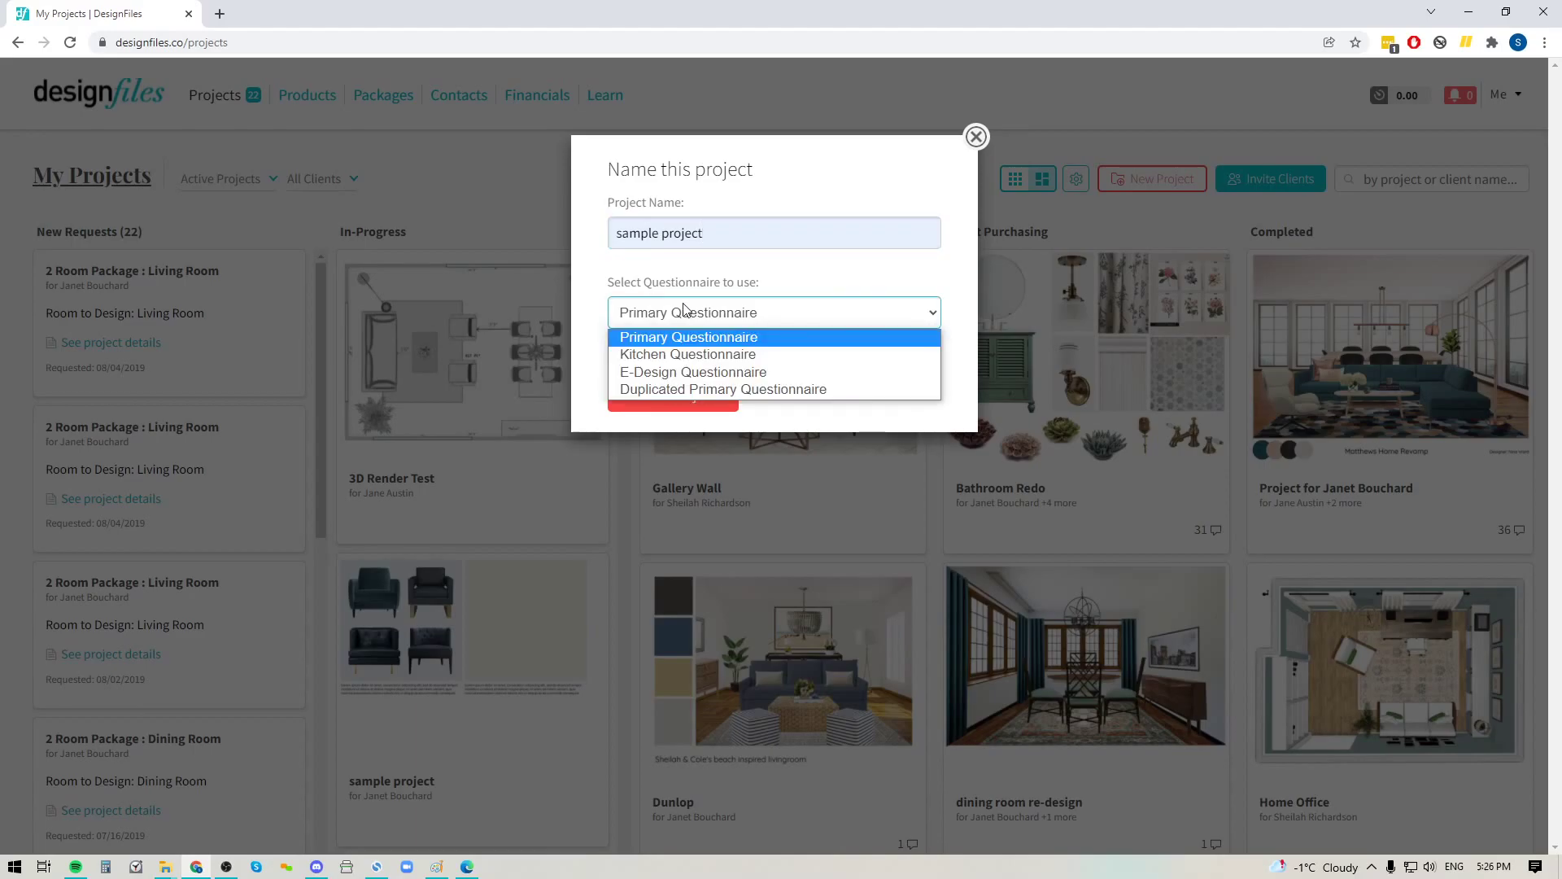
pyautogui.click(719, 356)
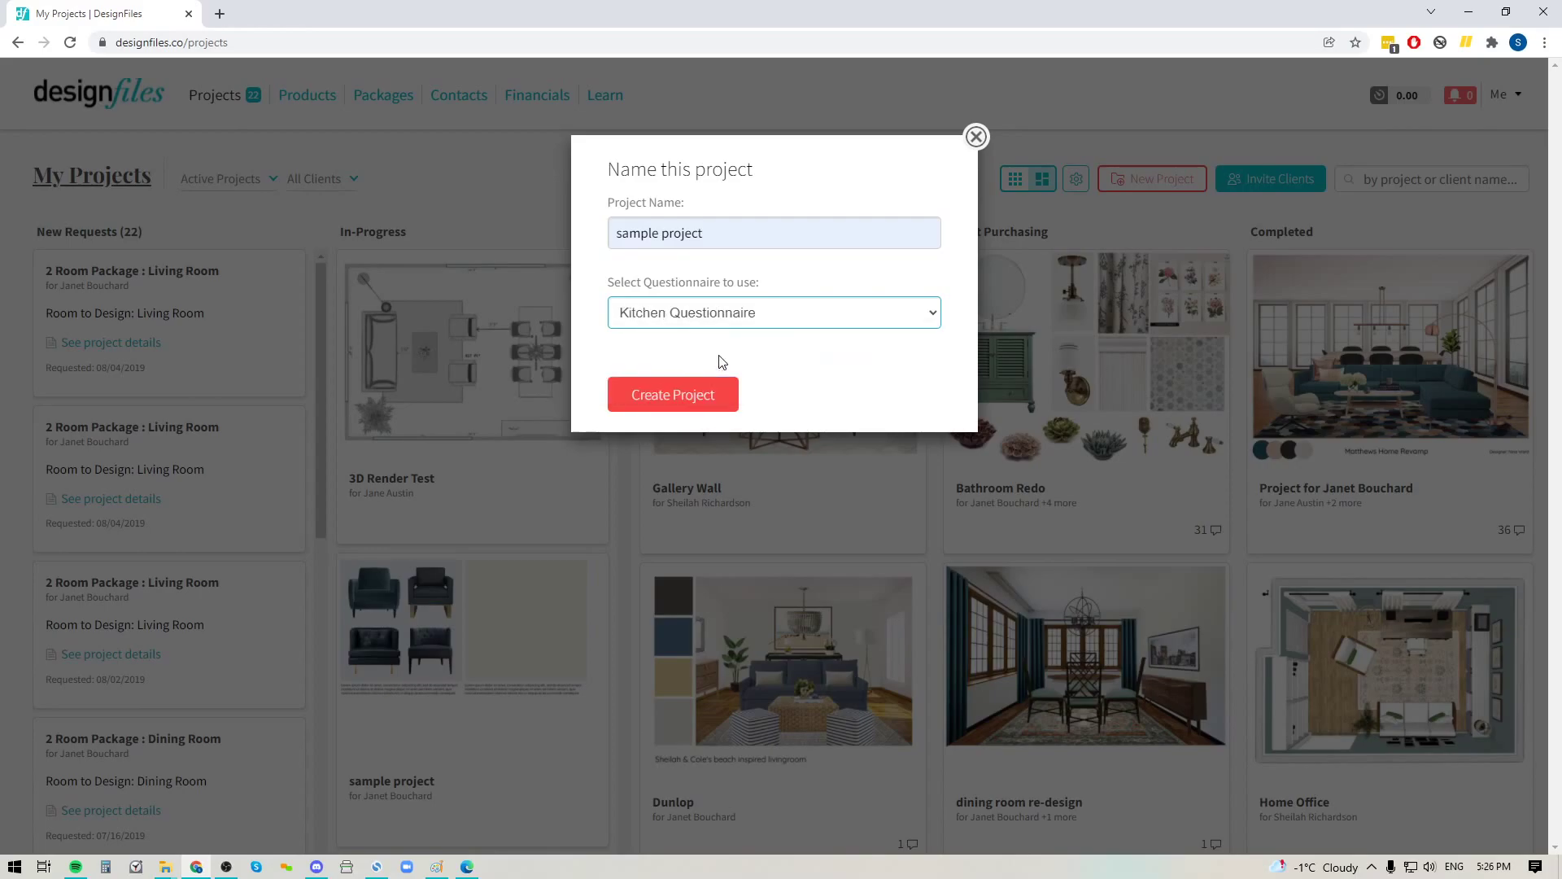
pyautogui.click(692, 397)
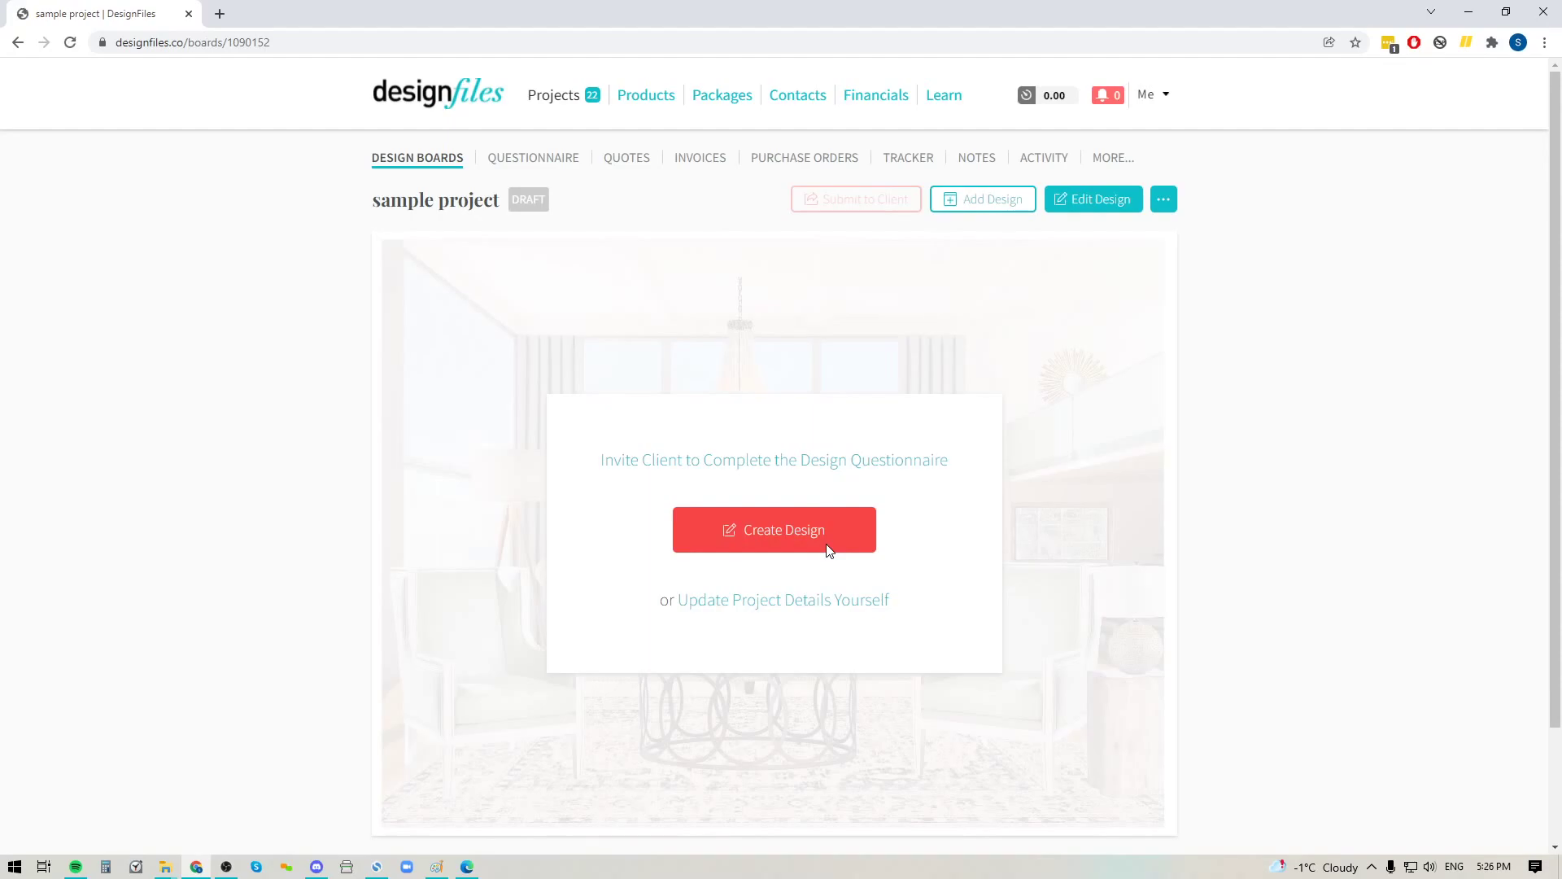
pyautogui.click(705, 463)
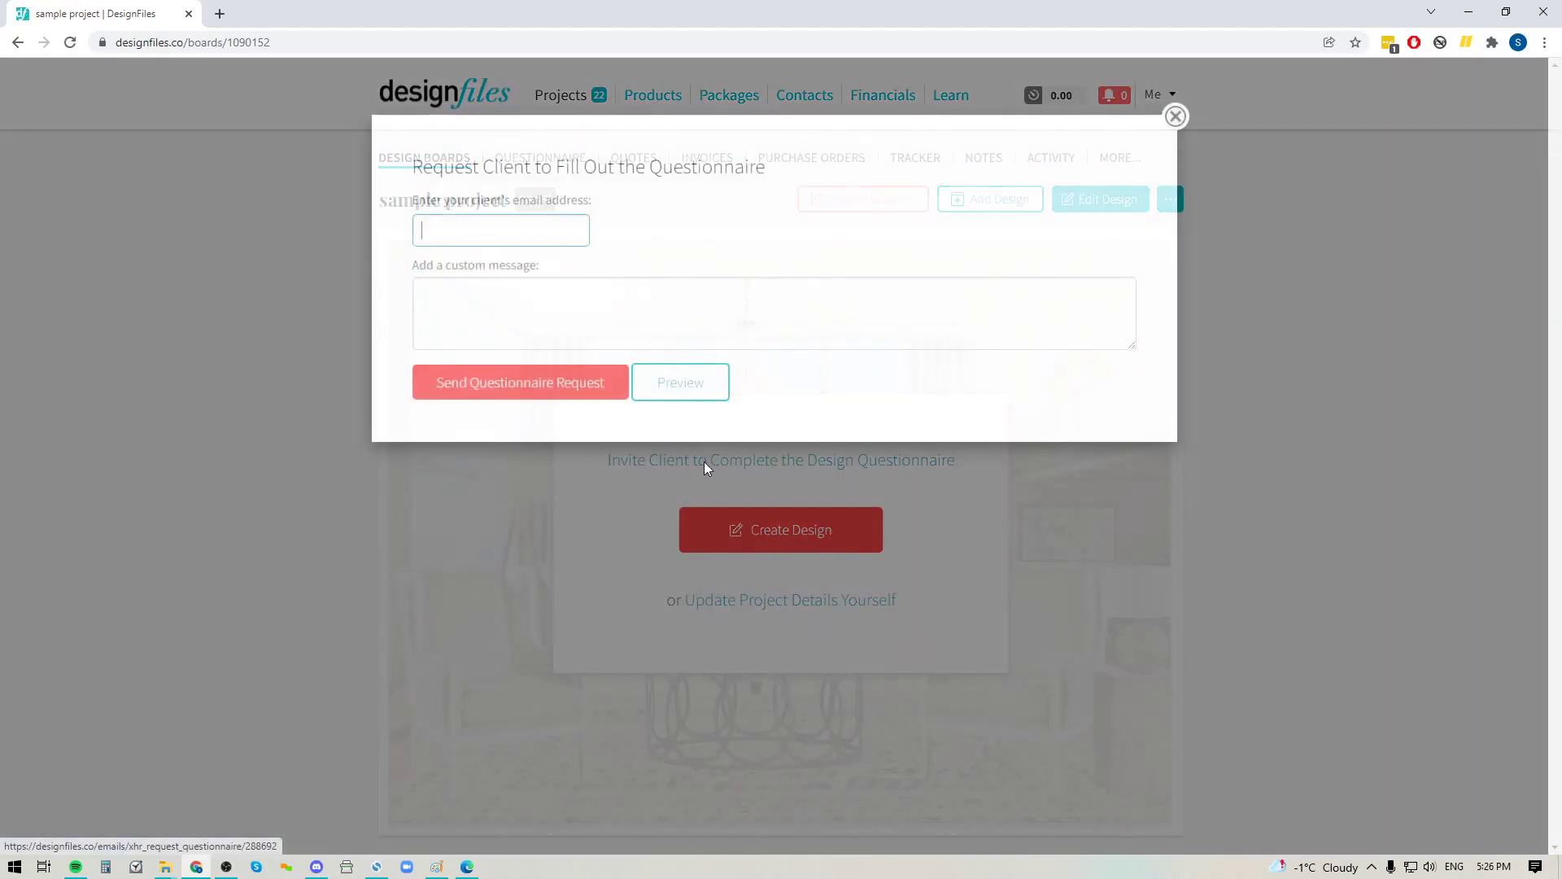
pyautogui.click(472, 227)
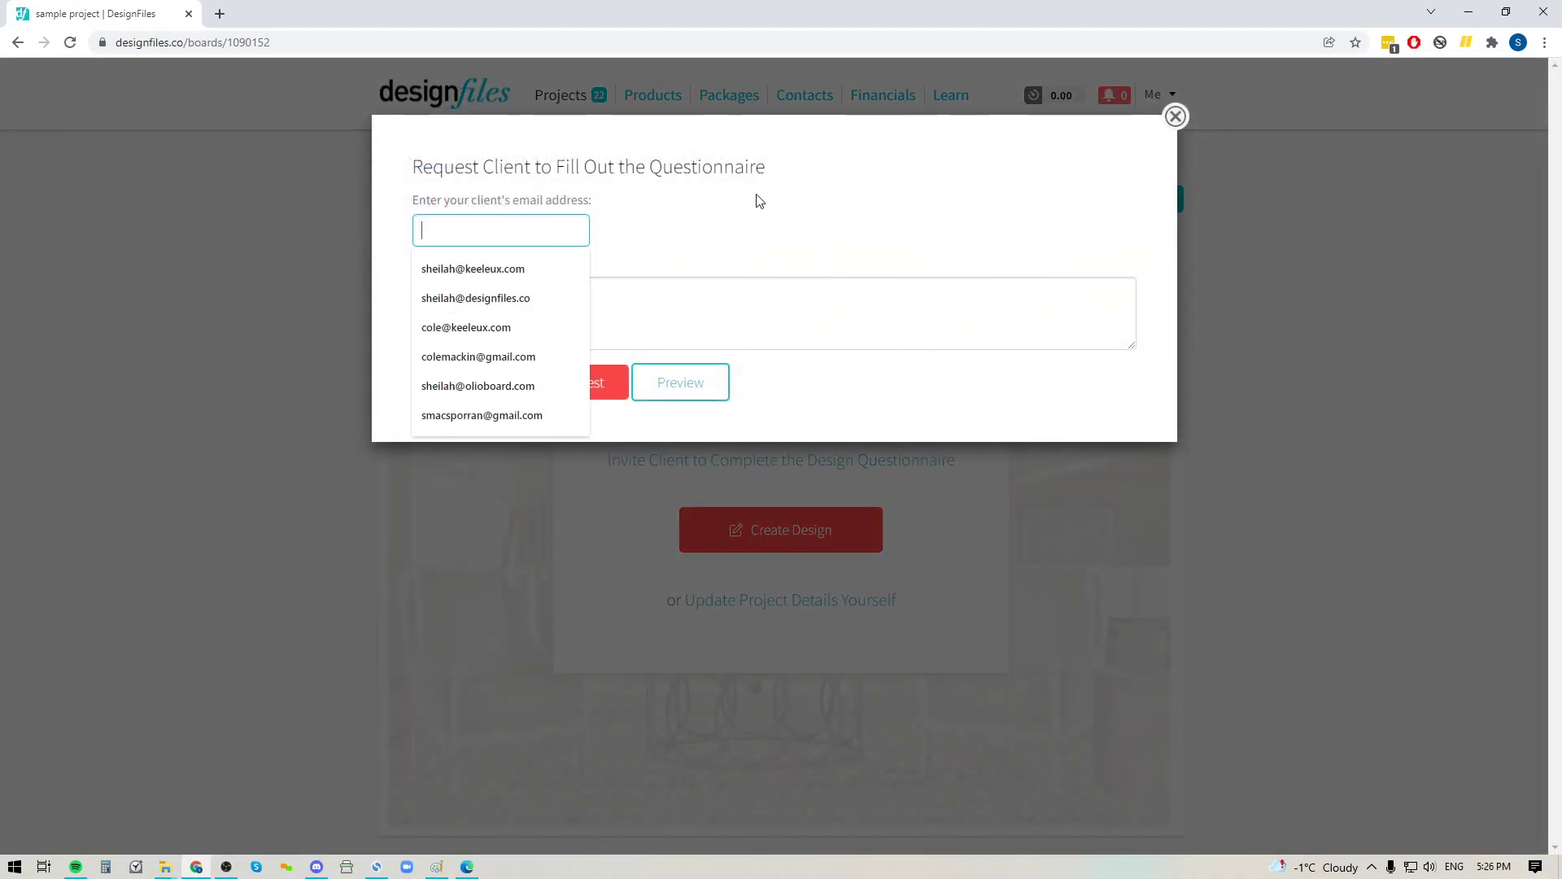
pyautogui.click(506, 297)
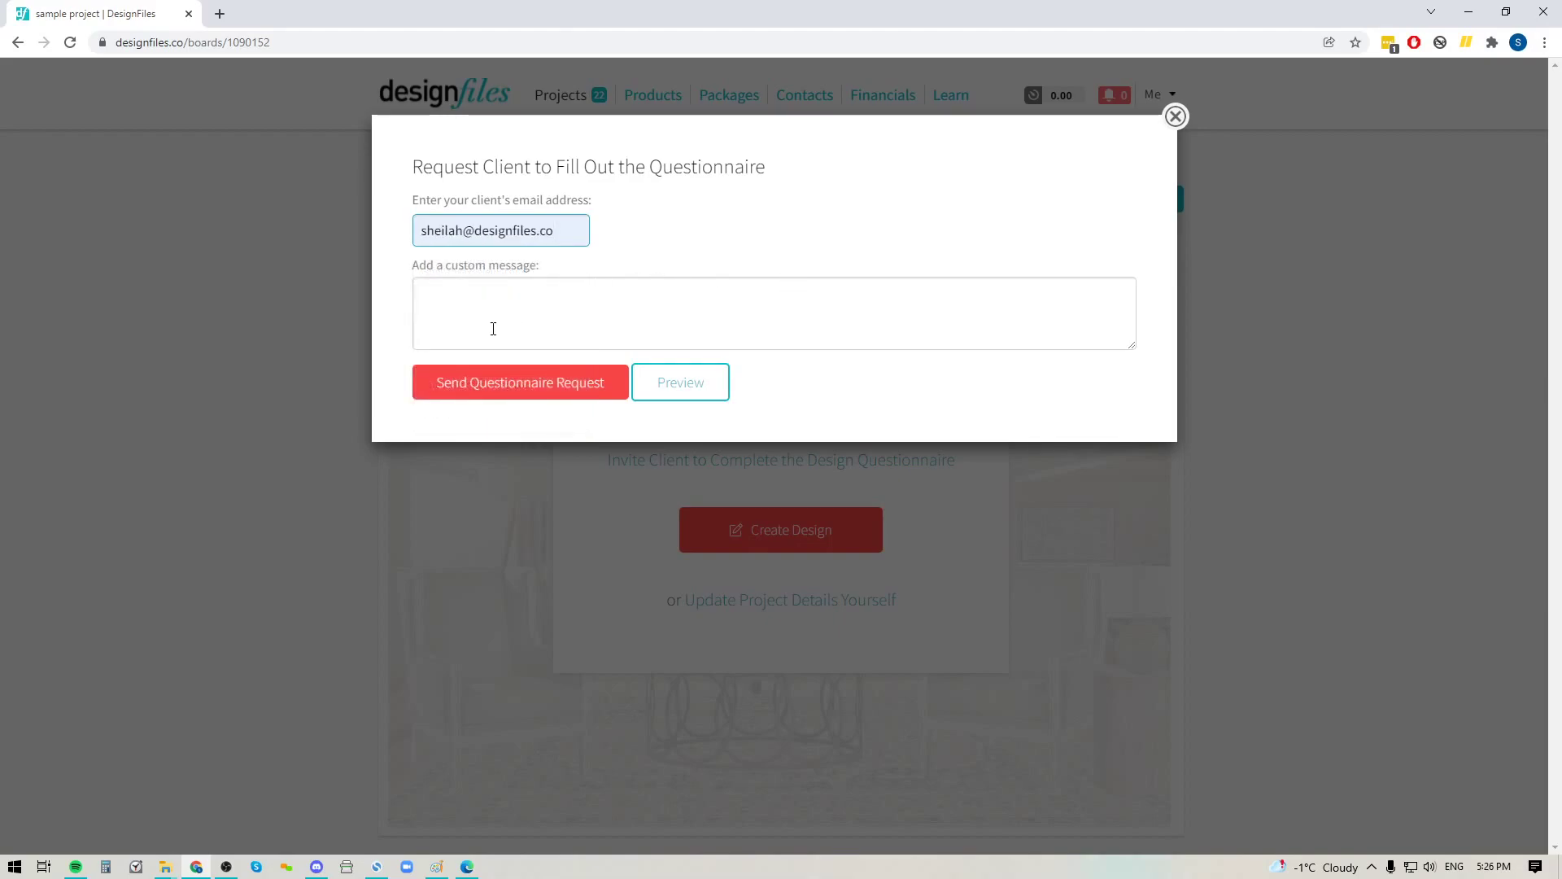
pyautogui.click(547, 391)
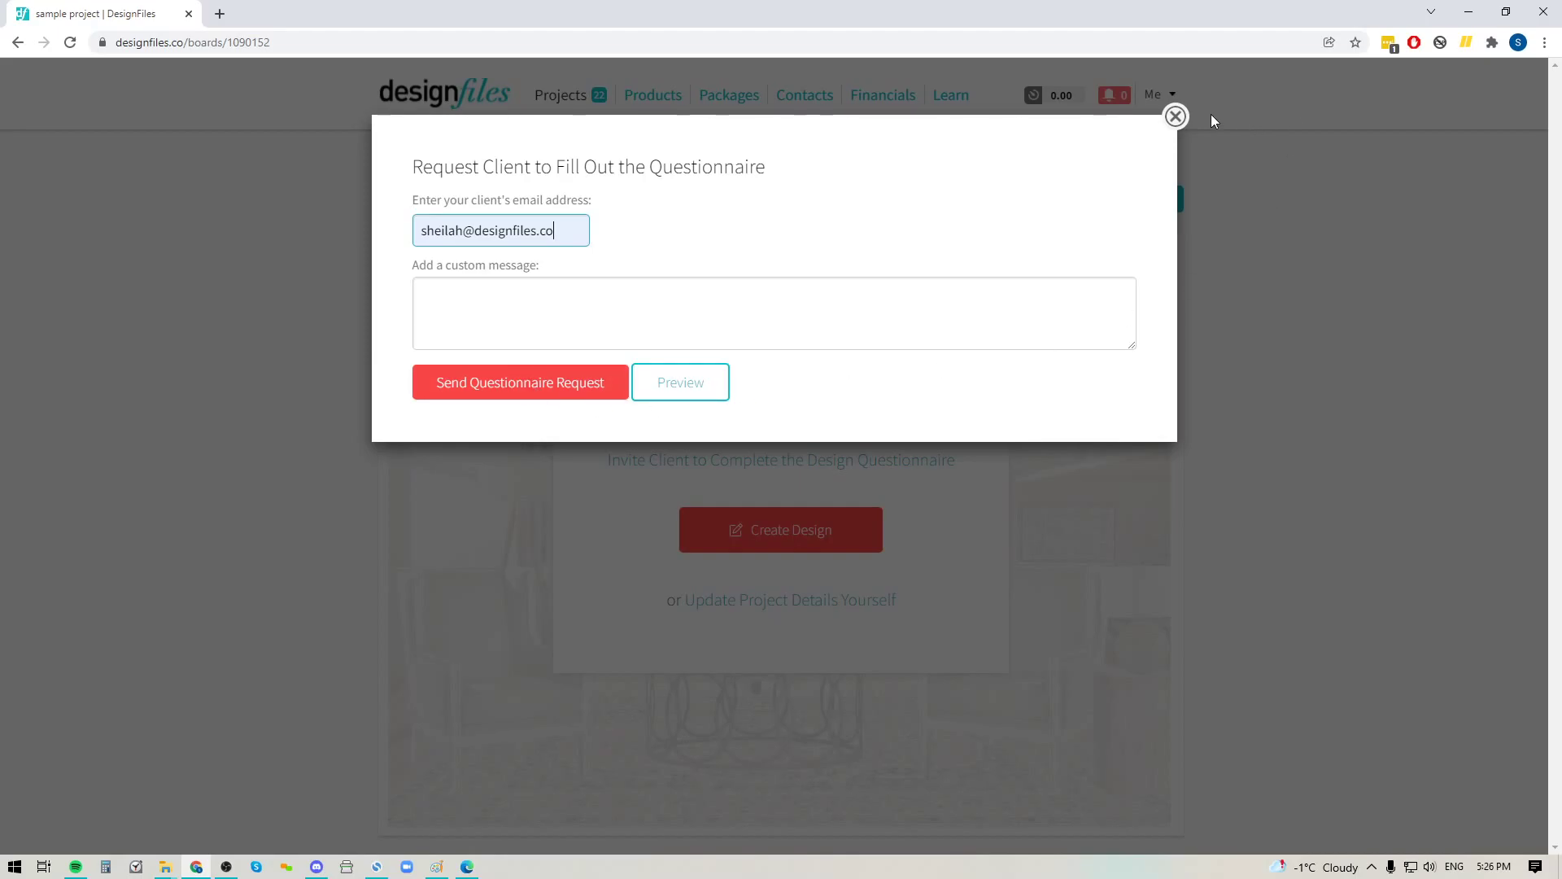
pyautogui.click(1176, 117)
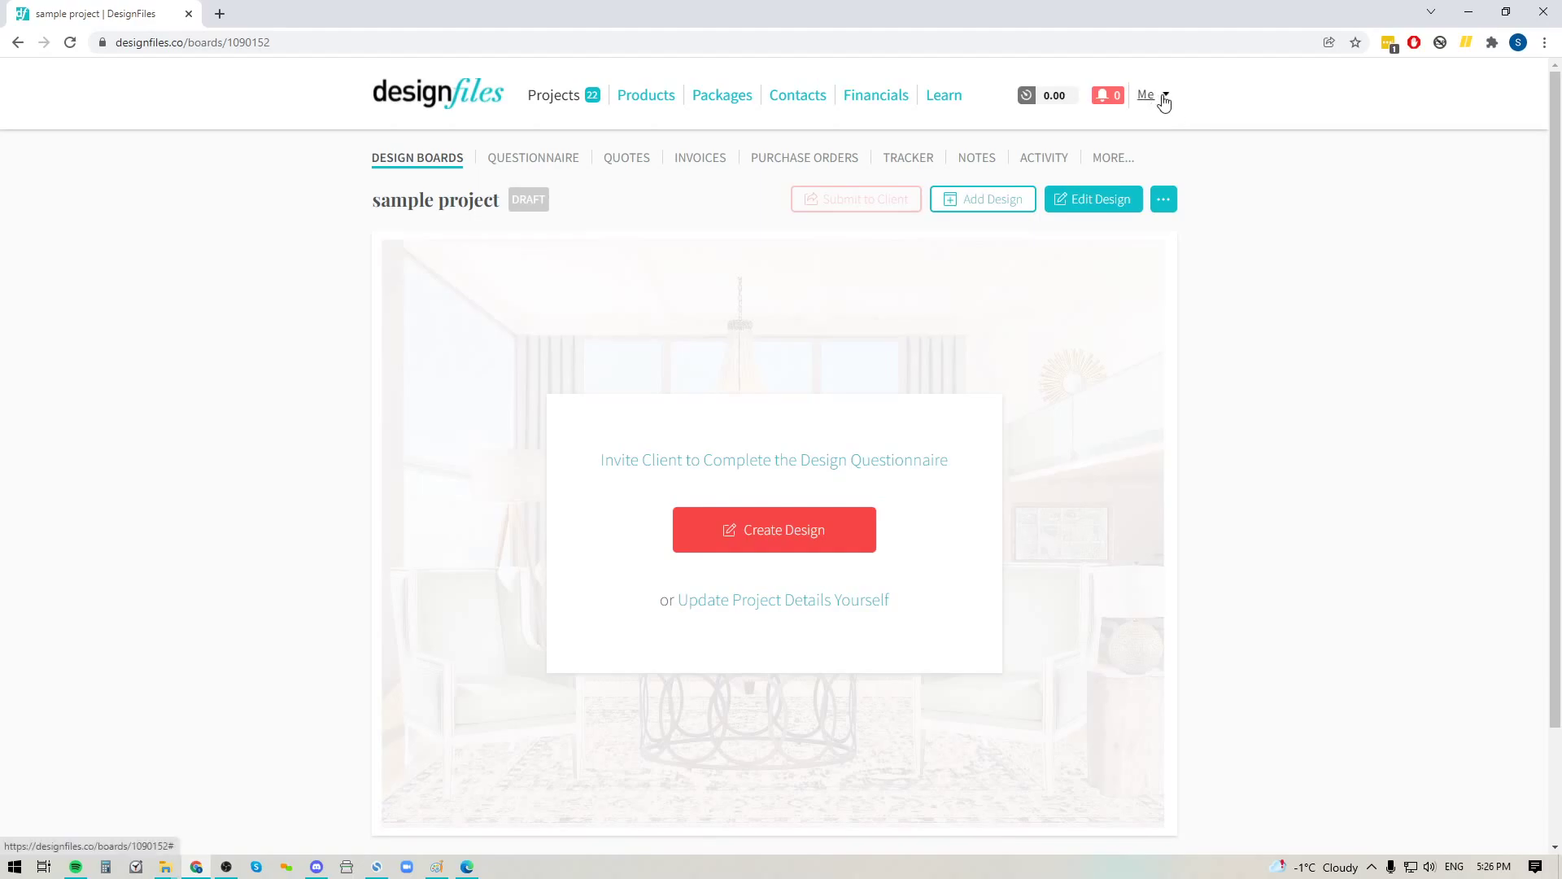
# Copy the E-Design Questionnaire page link from Invite Clients.
pyautogui.click(1160, 96)
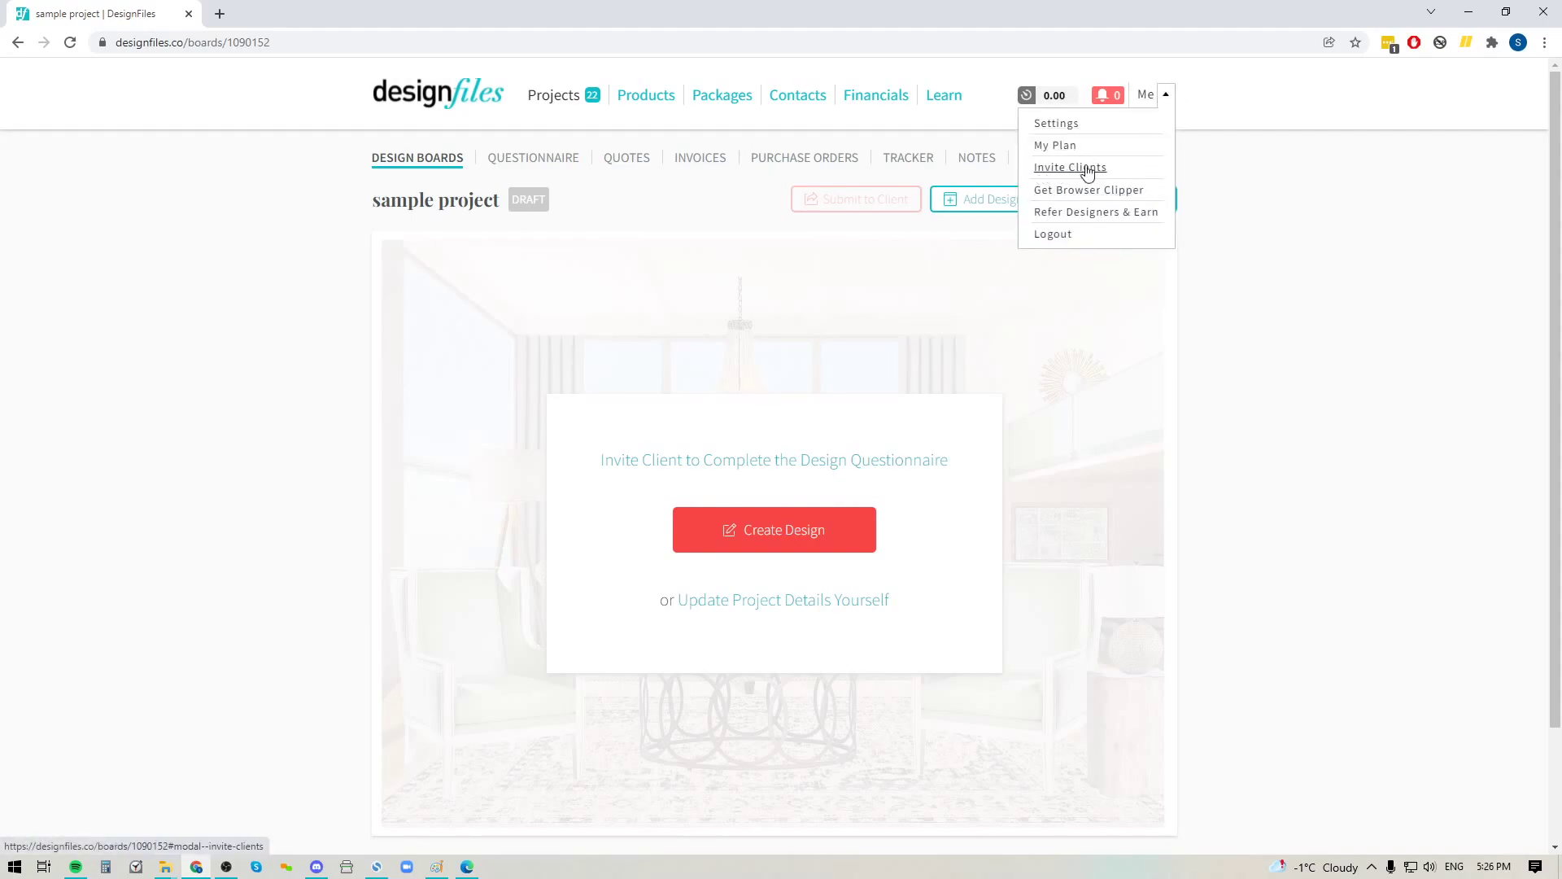
pyautogui.click(1062, 170)
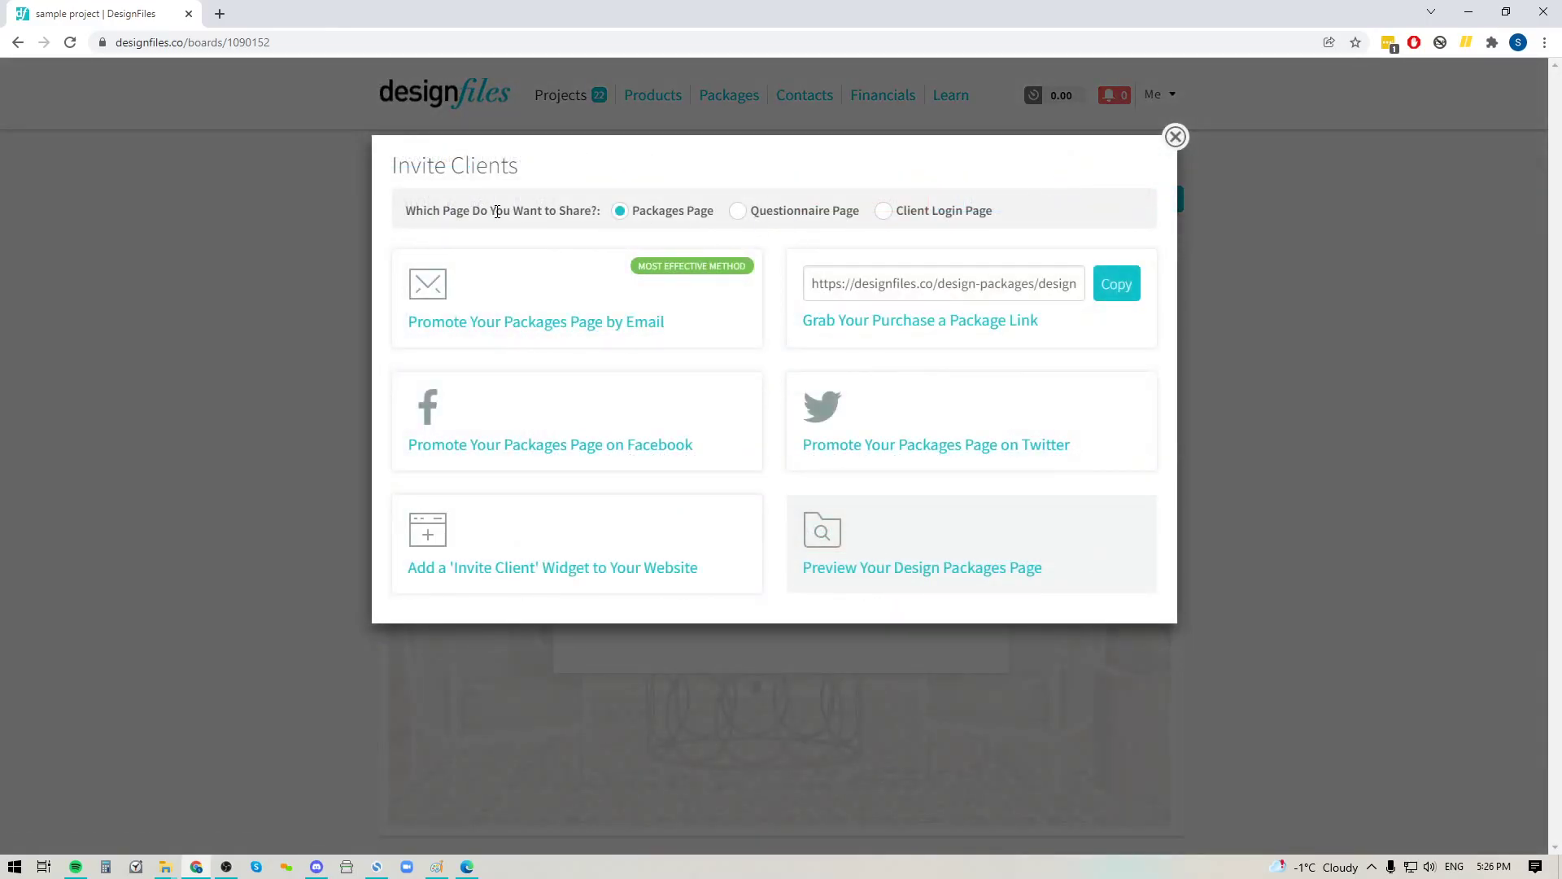
pyautogui.click(740, 211)
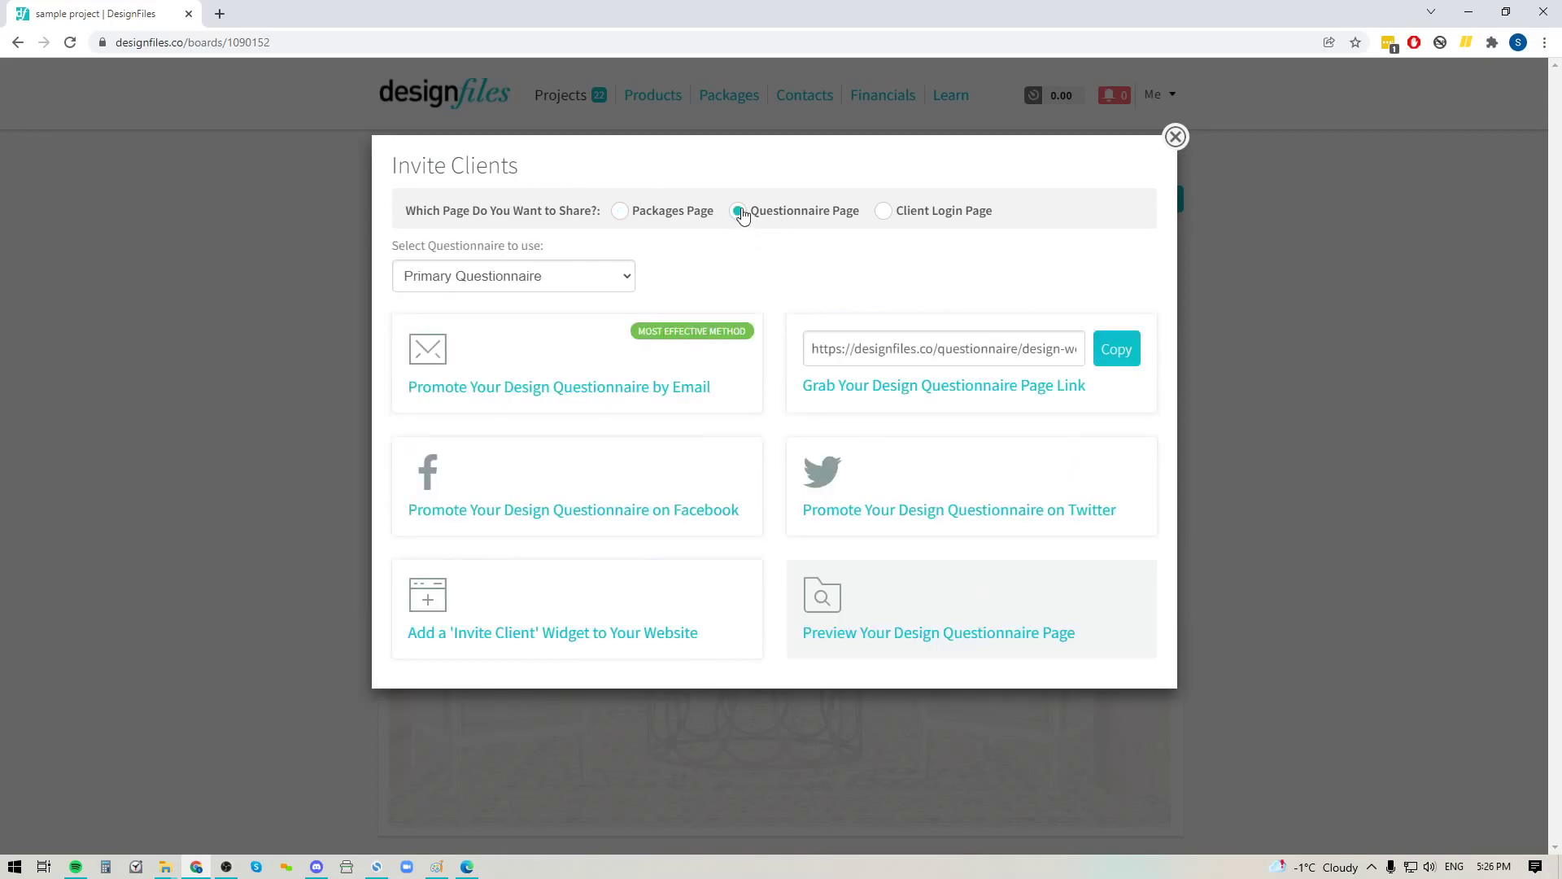
pyautogui.click(630, 280)
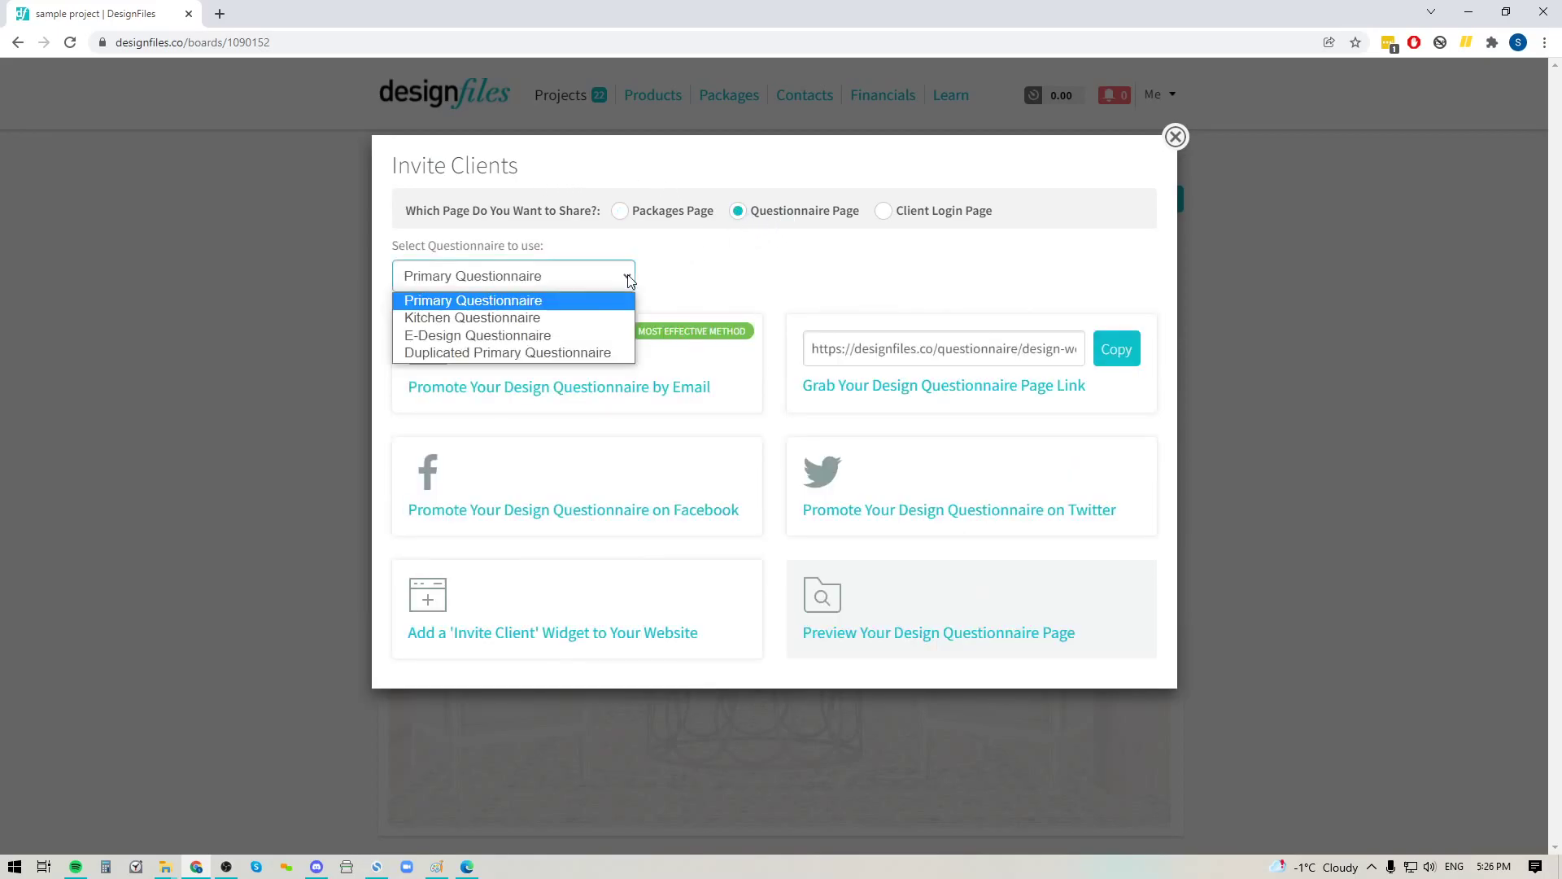
pyautogui.click(488, 335)
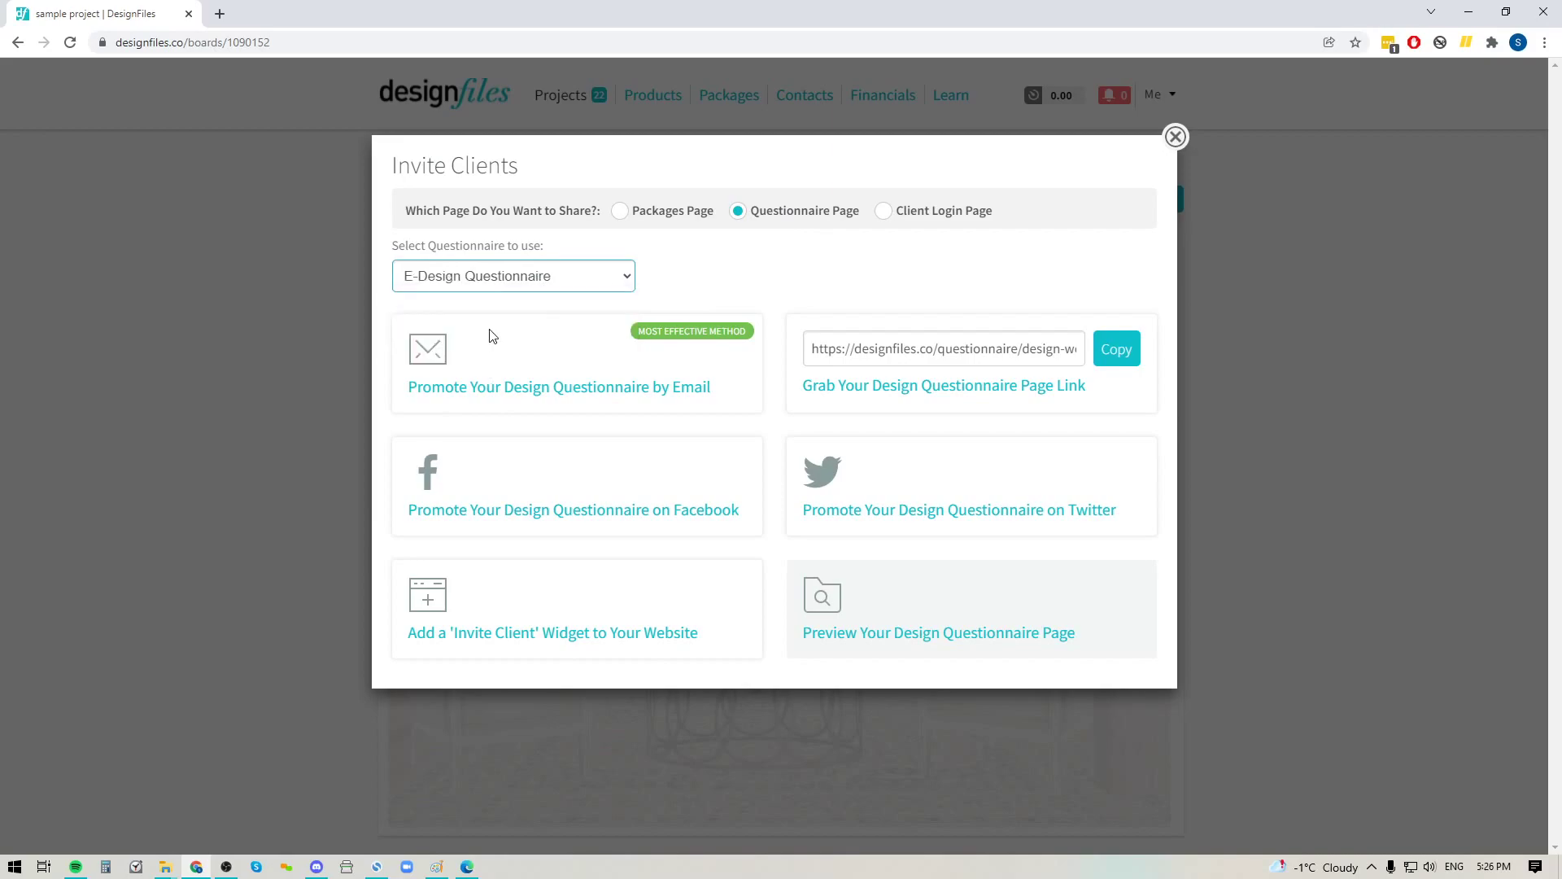
pyautogui.click(1115, 351)
# Recheck the questionnaire list, then close the Invite Clients window.
pyautogui.click(620, 274)
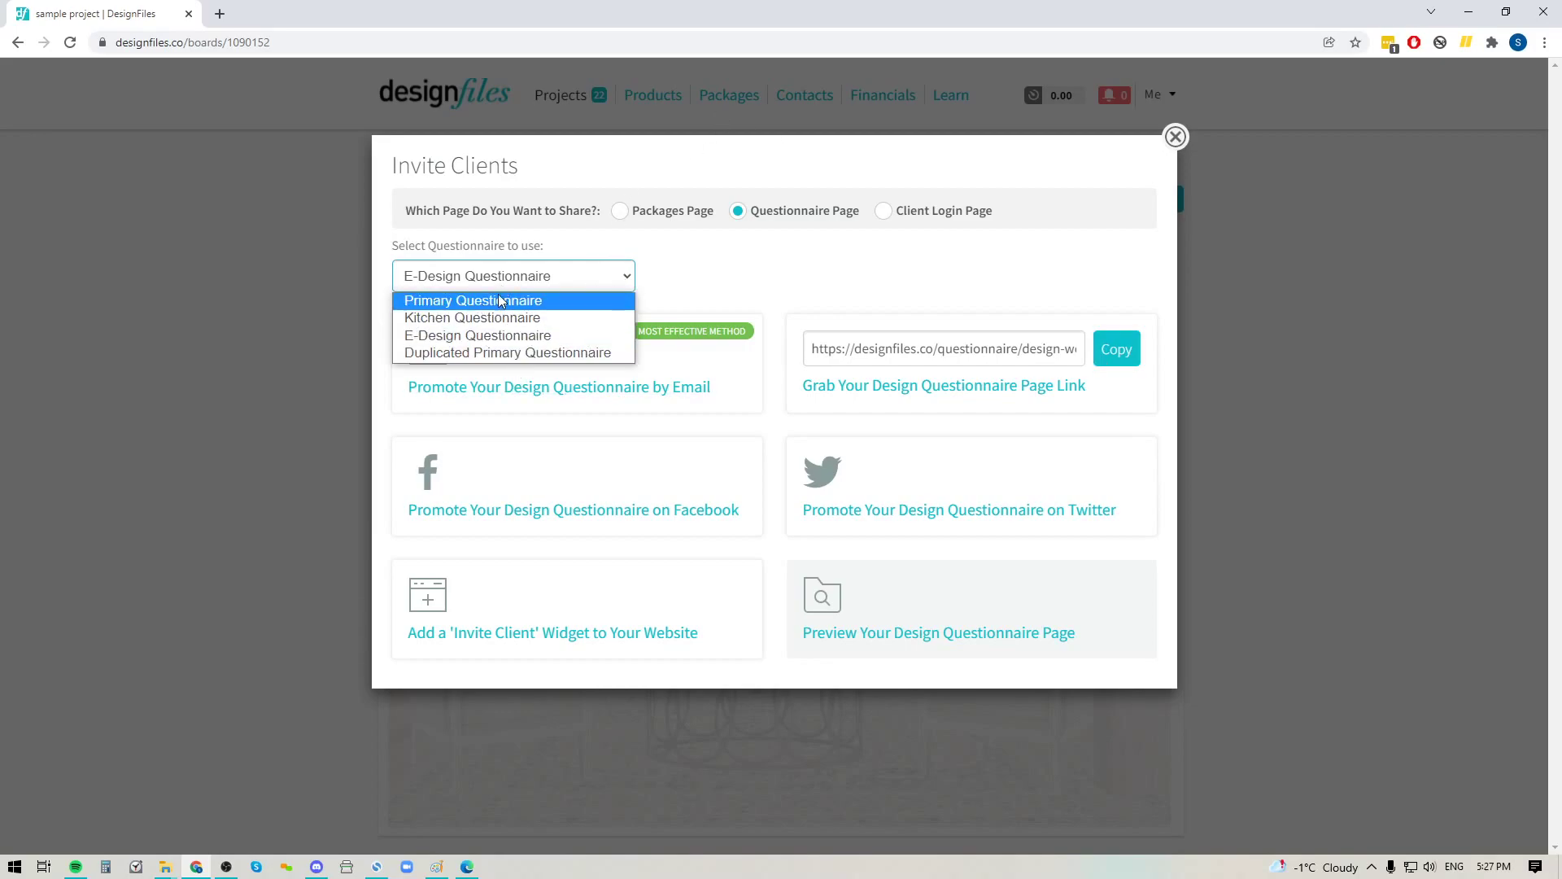
pyautogui.click(842, 254)
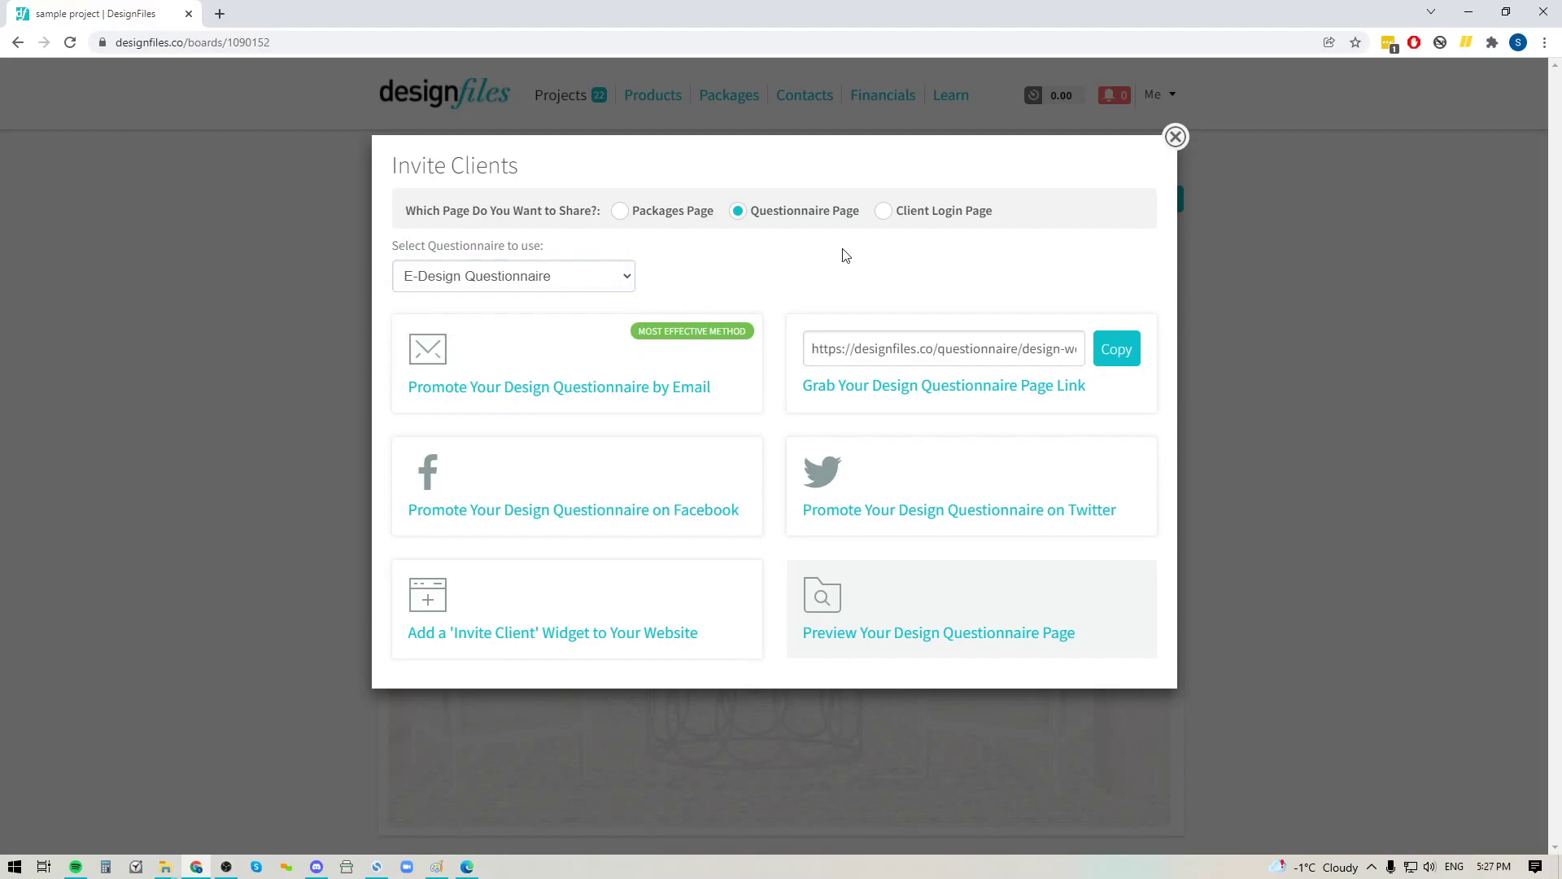
pyautogui.click(1176, 135)
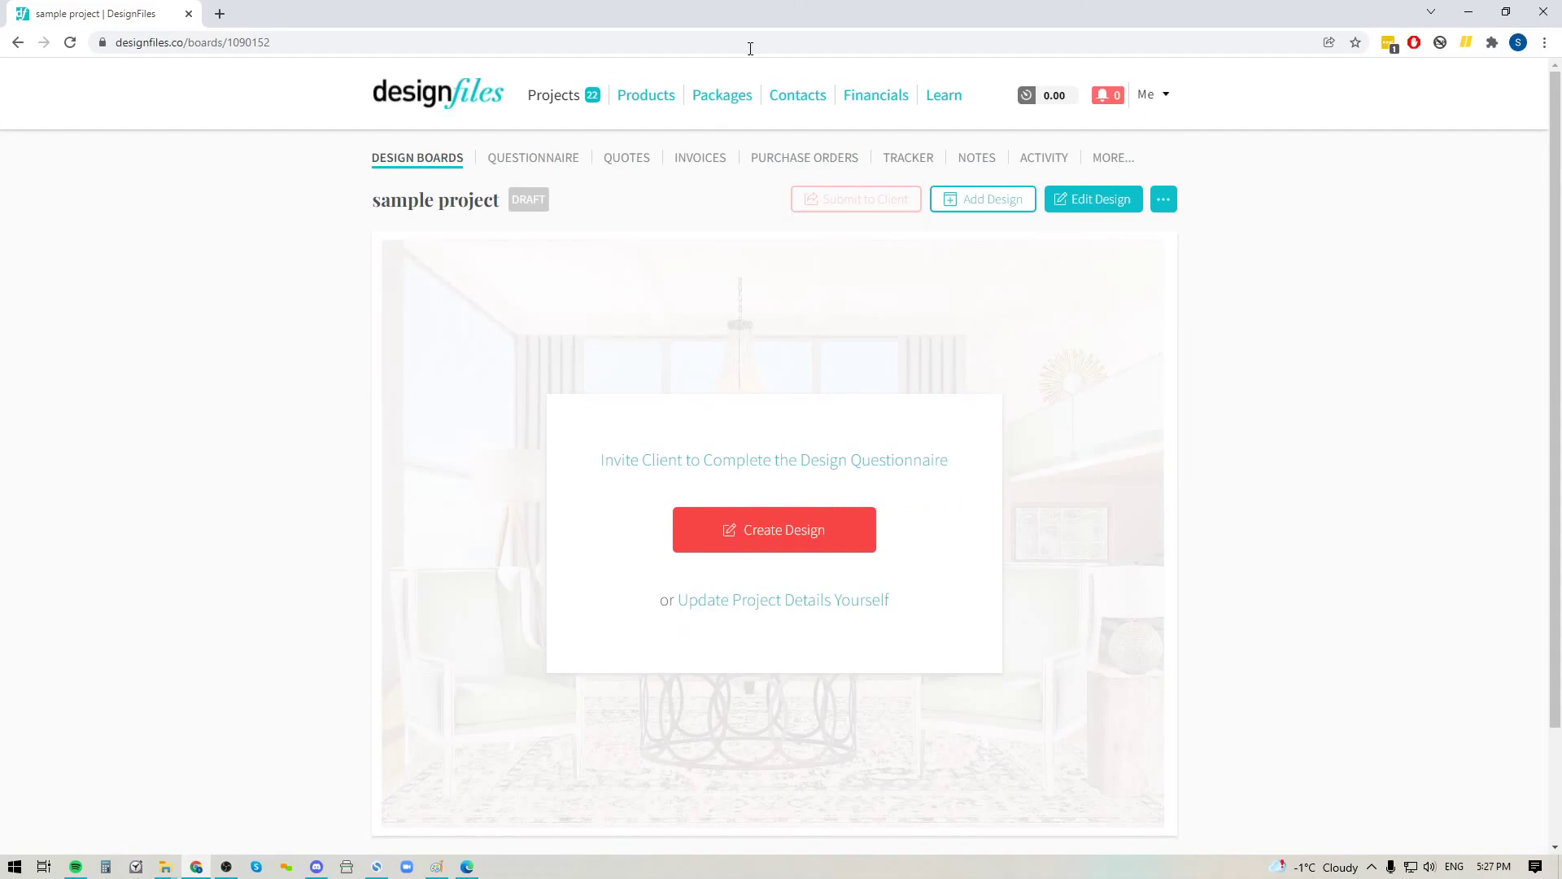
# Browse the Packages editor and cancel without saving.
pyautogui.click(722, 97)
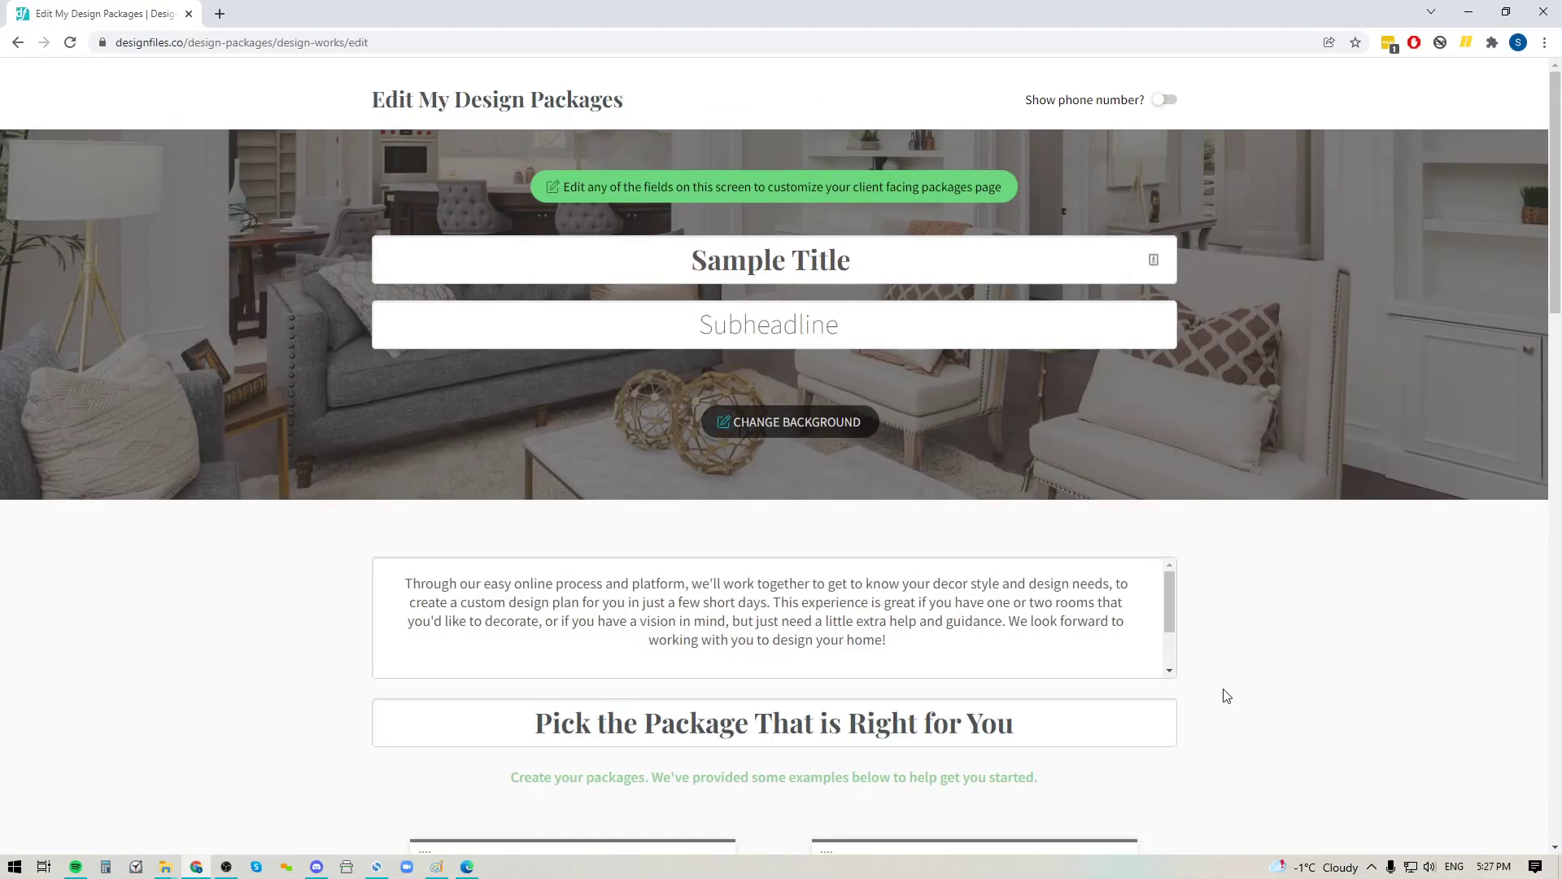
pyautogui.scroll(-1, 1315, 671)
pyautogui.scroll(-2, 1315, 670)
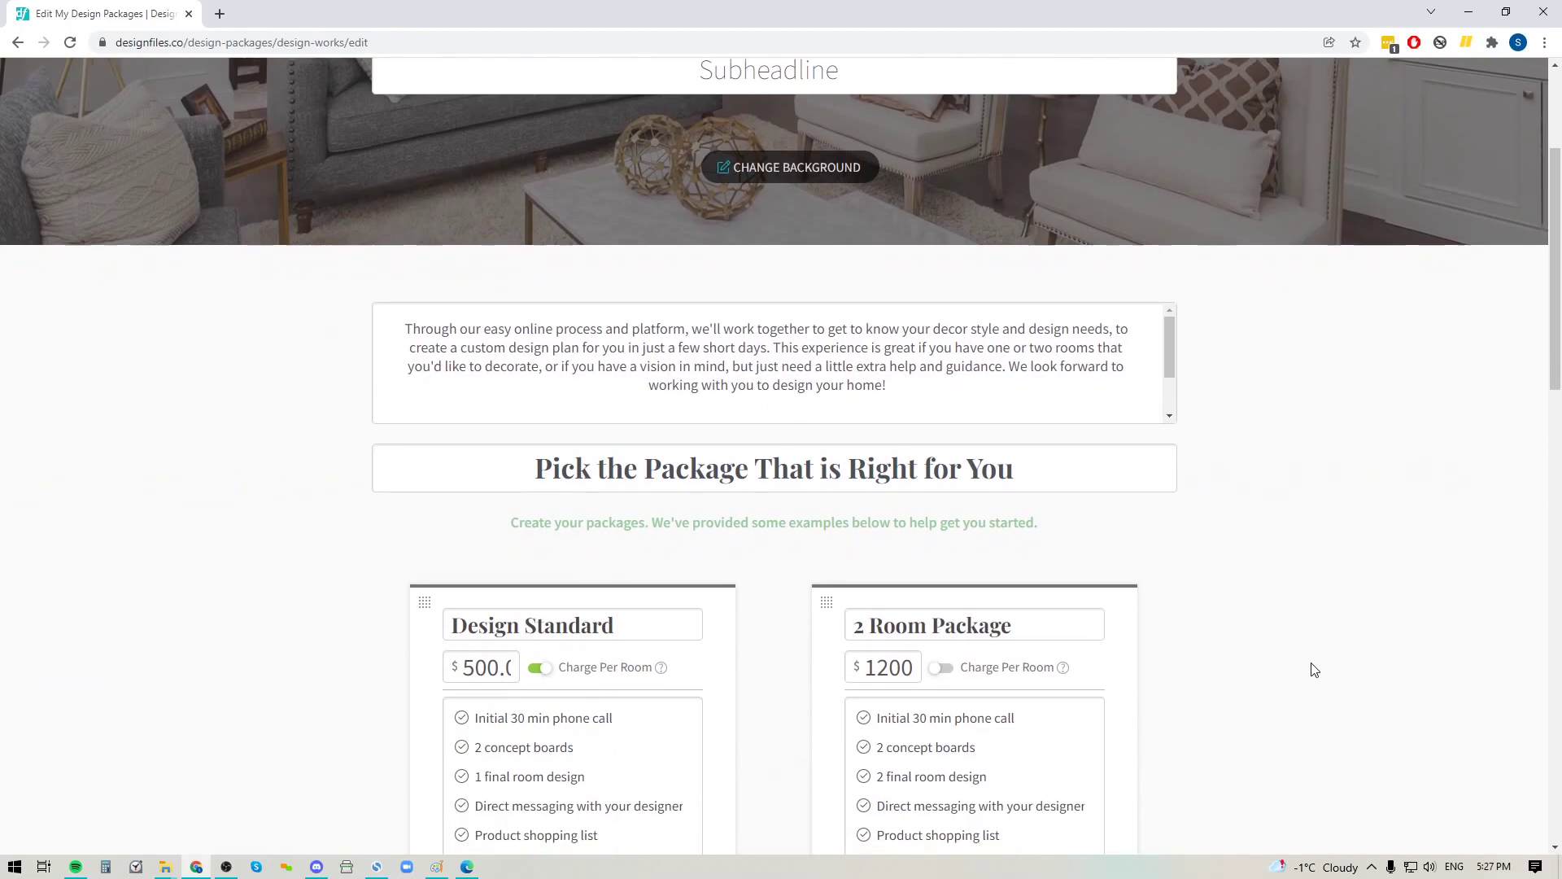
pyautogui.scroll(-3, 1314, 671)
pyautogui.scroll(-1, 1315, 671)
pyautogui.scroll(-1, 1315, 670)
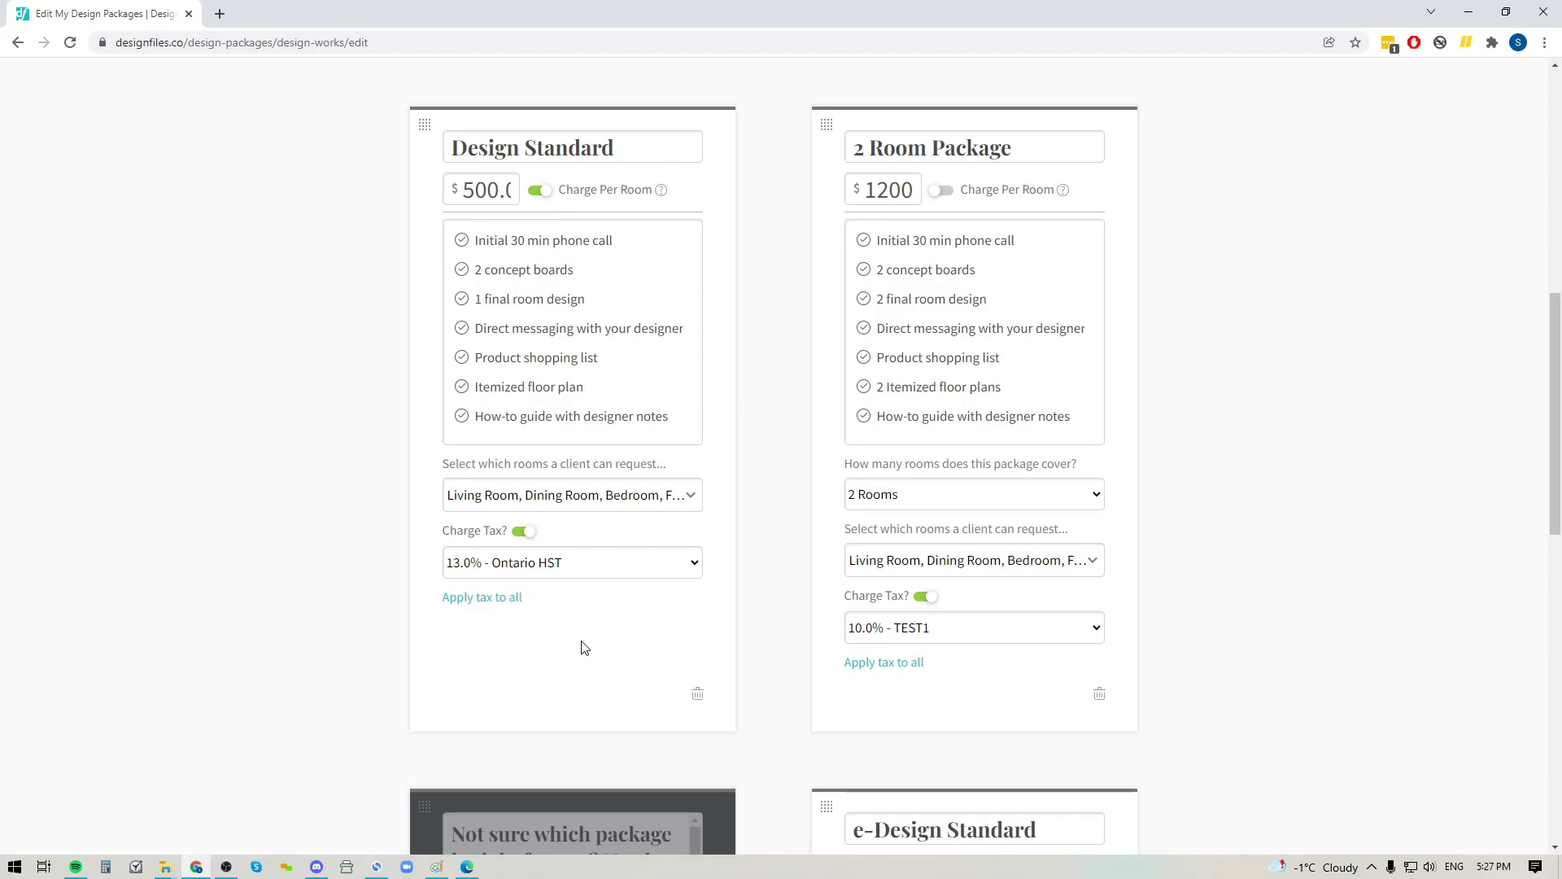
pyautogui.scroll(-5, 970, 524)
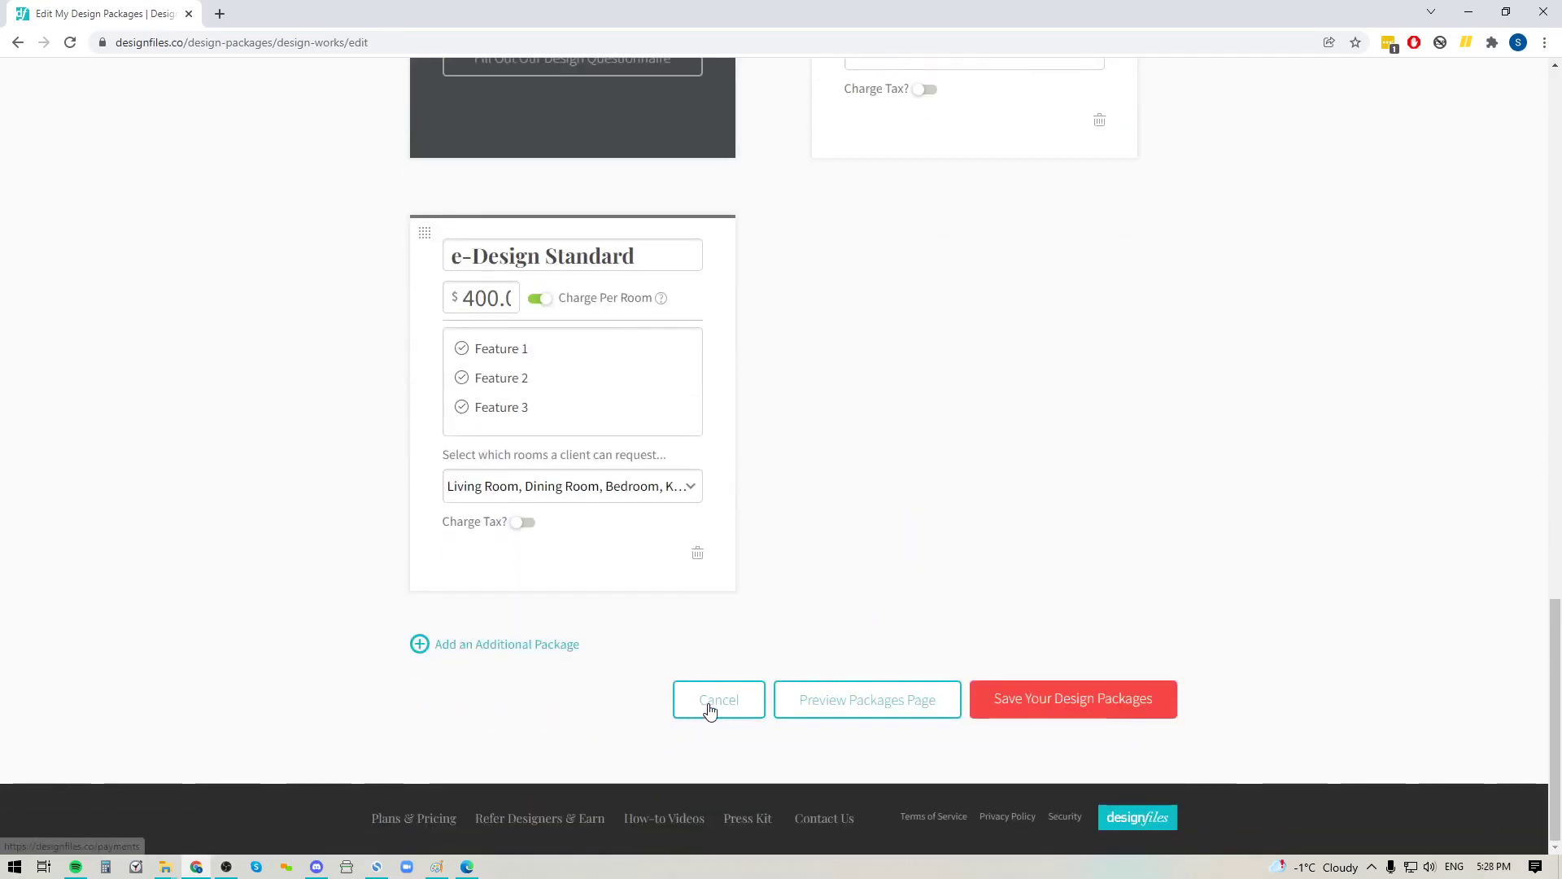
pyautogui.click(710, 705)
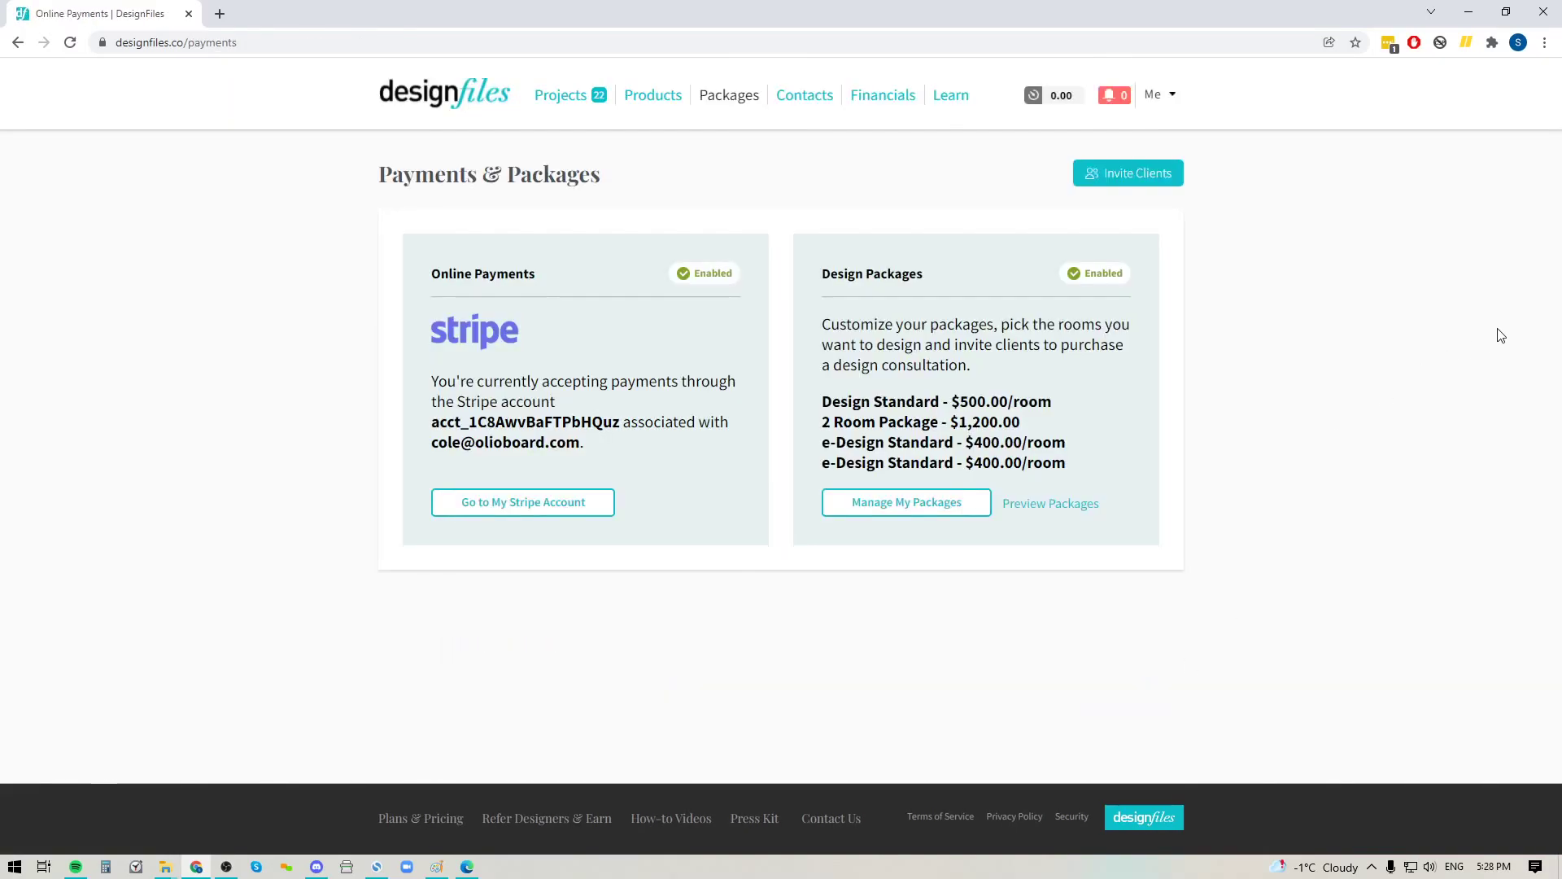